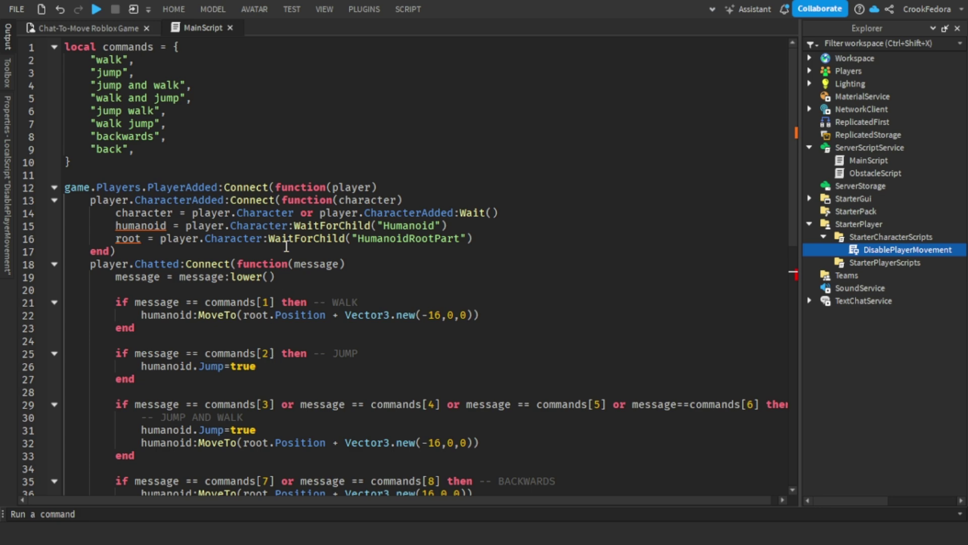
Playtest the game and send the chat commands "walk" and "backwards" to move the character.
scroll(286, 246, "down", 7)
left_click(120, 276)
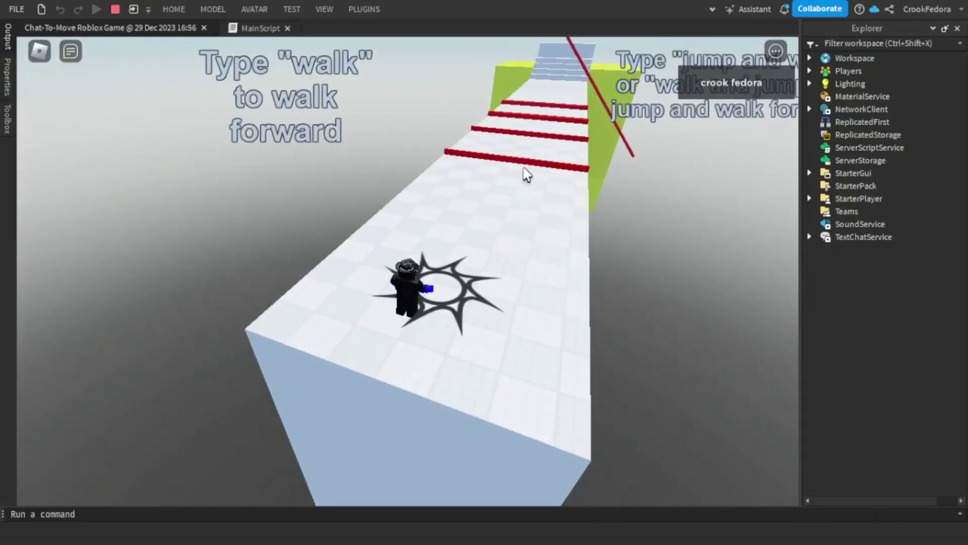
key("slash")
type("walk")
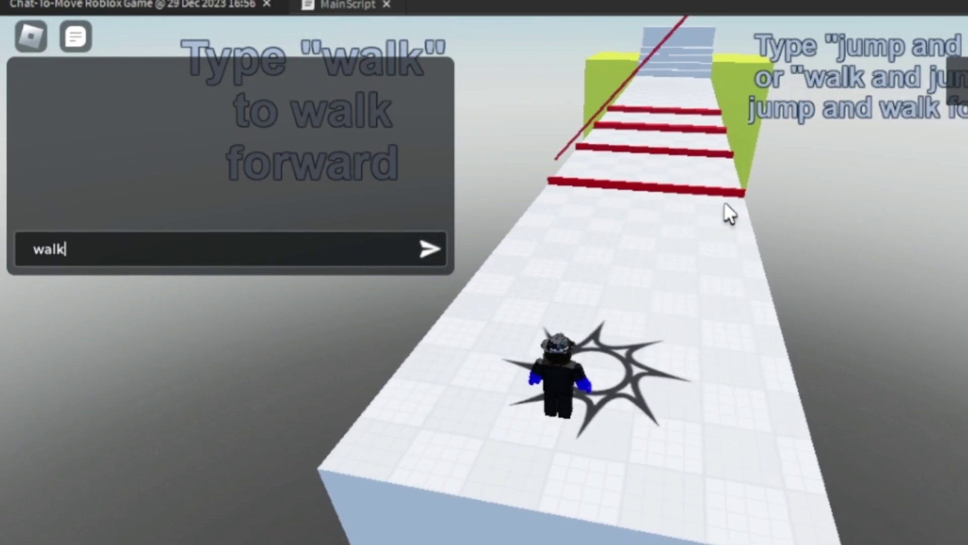
key("Return")
type("backwards")
key("Return")
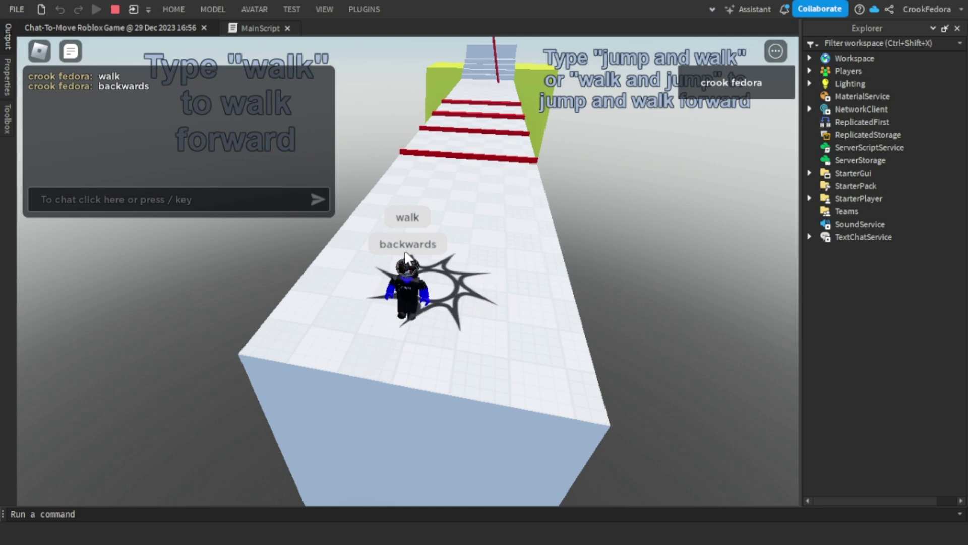
Send "walk" in the chat repeatedly to bring the character up to the first red obstacle.
key("slash")
type("walk")
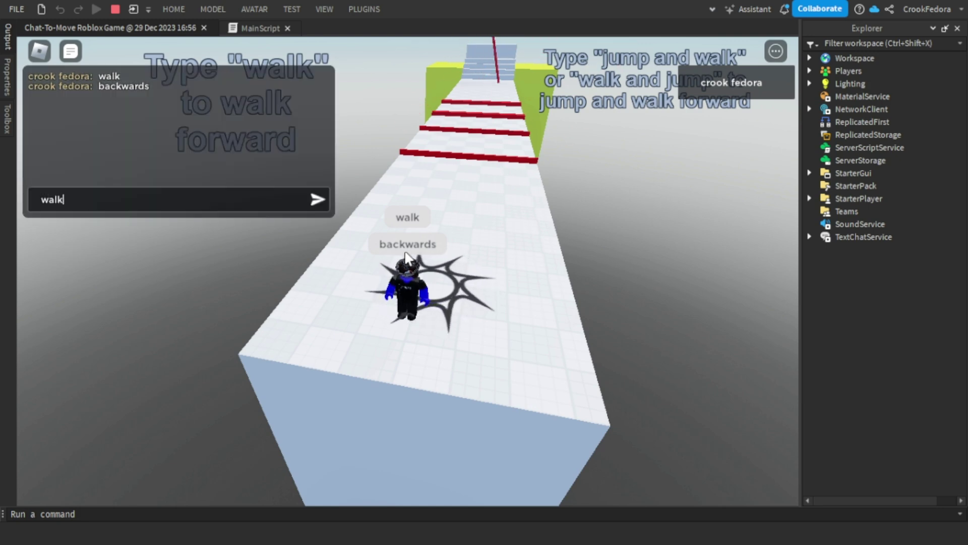
key("Return")
key("slash")
type("walk")
key("Return")
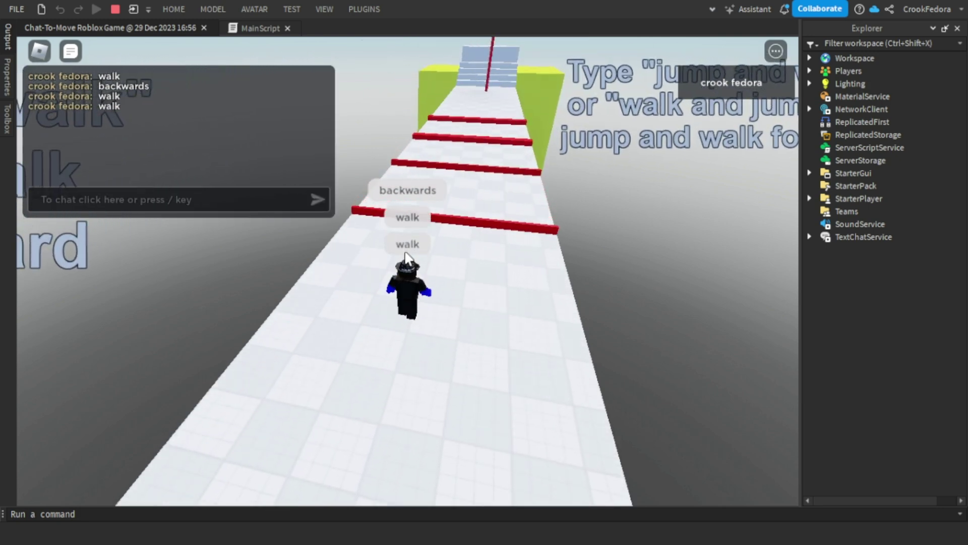
right_click_drag(462, 200, 462, 200)
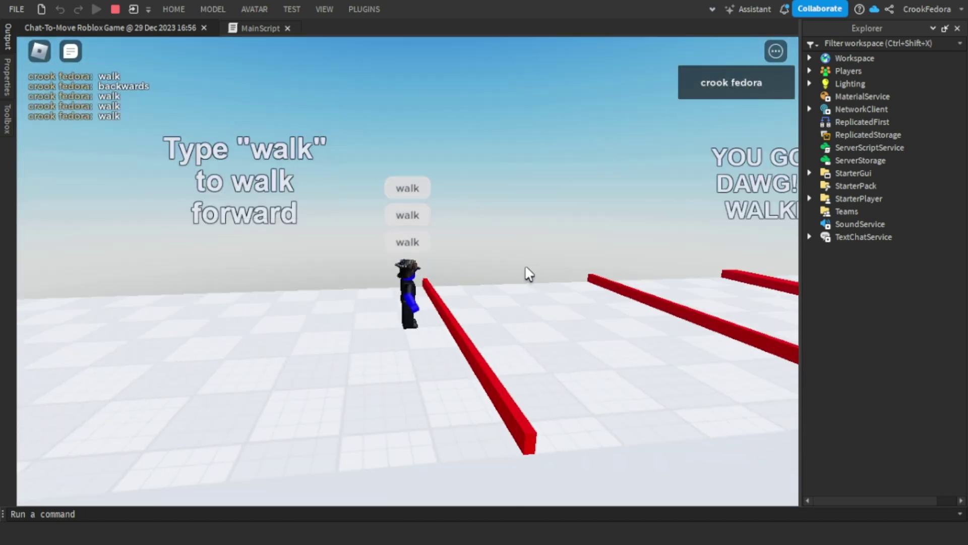
Test the "back" chat command near the first red obstacle and end the playtest.
key("slash")
type("back")
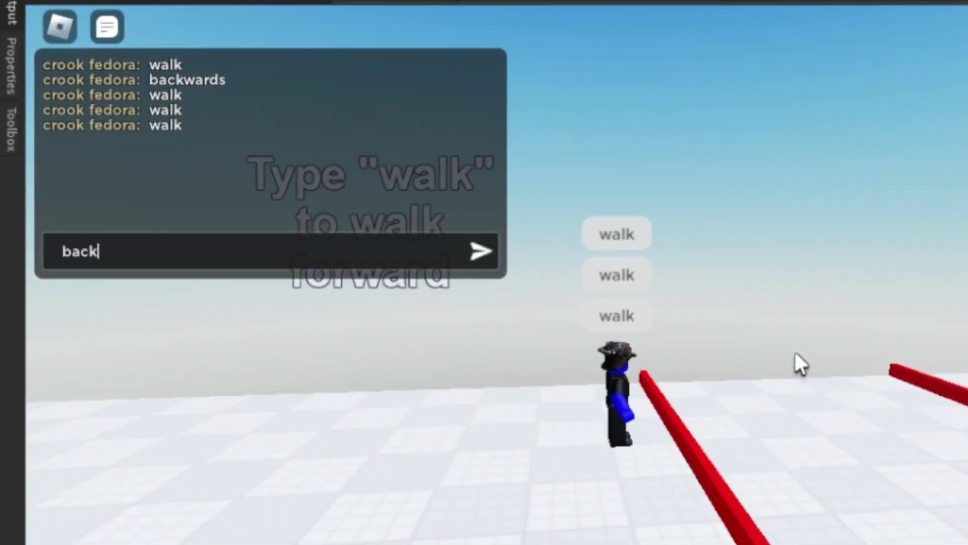
key("Return")
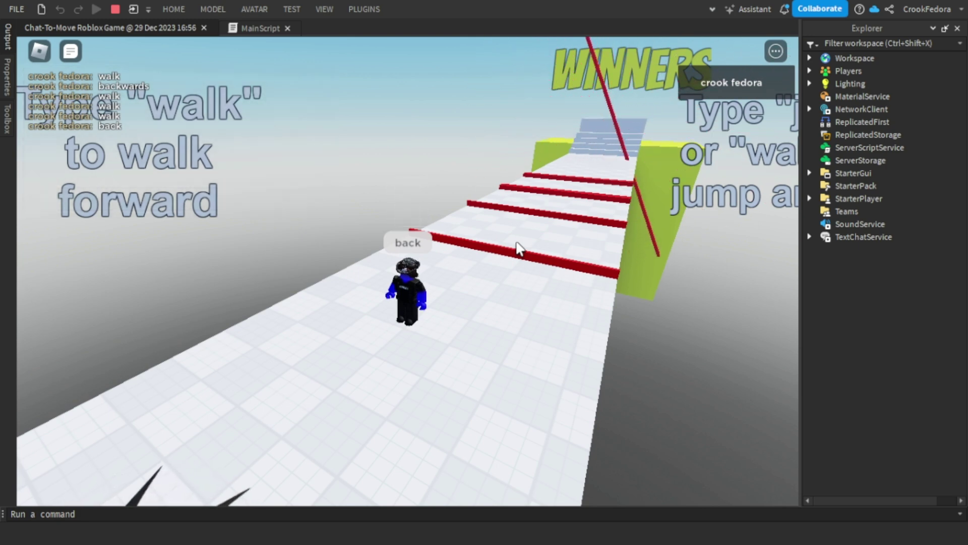
mouse_move(277, 112)
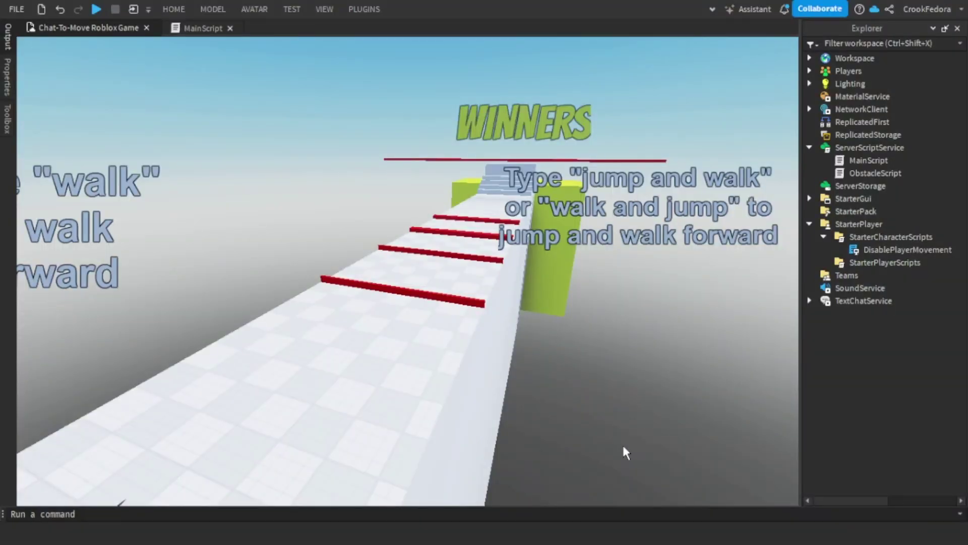
Insert the "Chat-To-Move Roblox Background Music" sound from My Audio into the Main folder in Workspace.
right_click_drag(623, 446, 626, 362)
key("s")
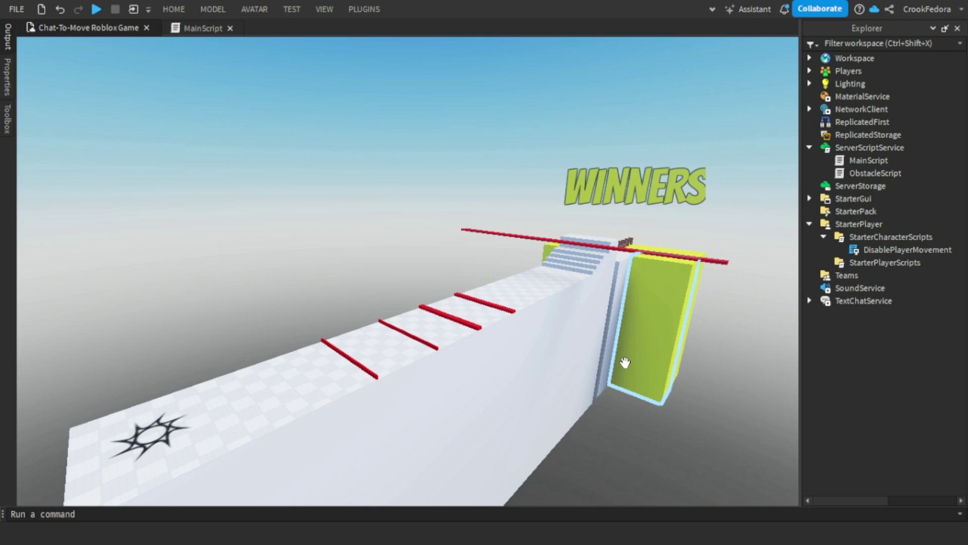
left_click(625, 362)
left_click(810, 58)
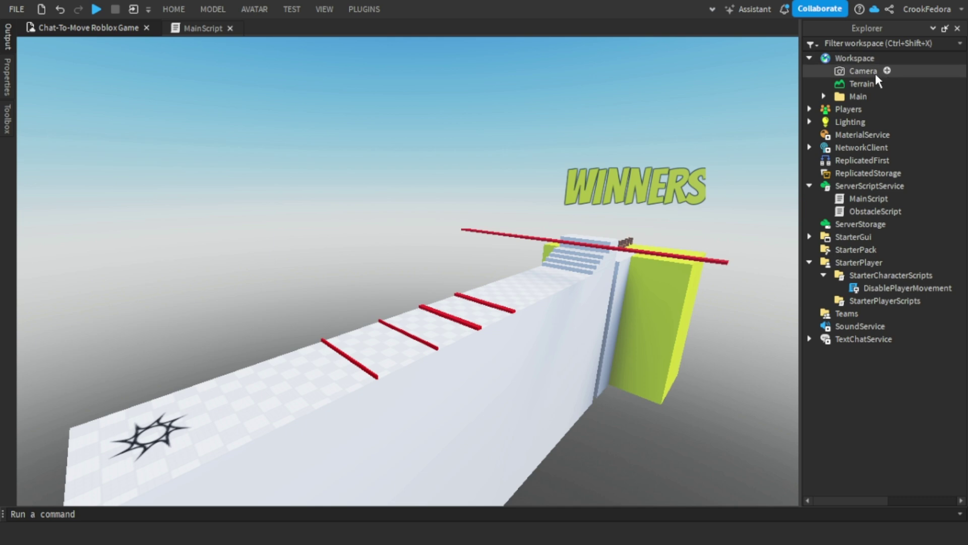
left_click(823, 96)
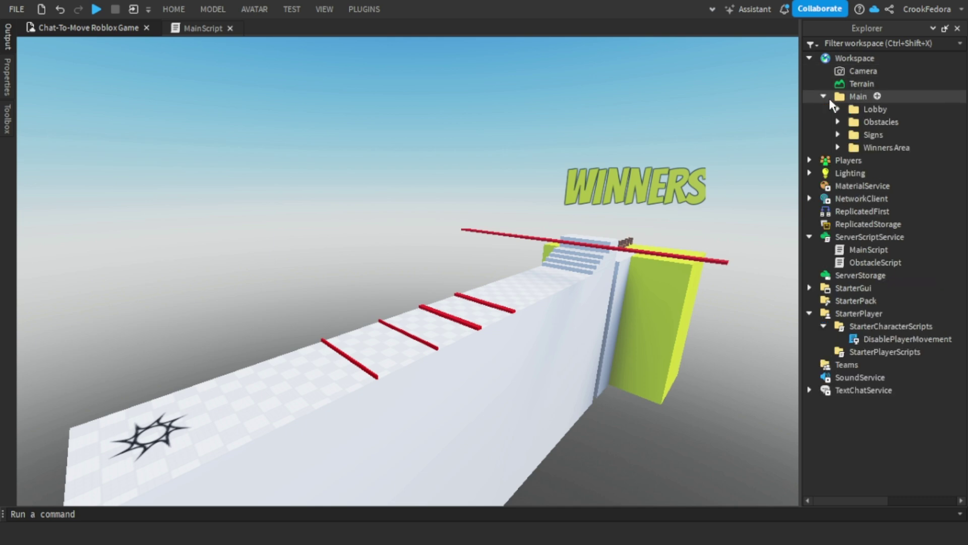
left_click(878, 97)
left_click(9, 183)
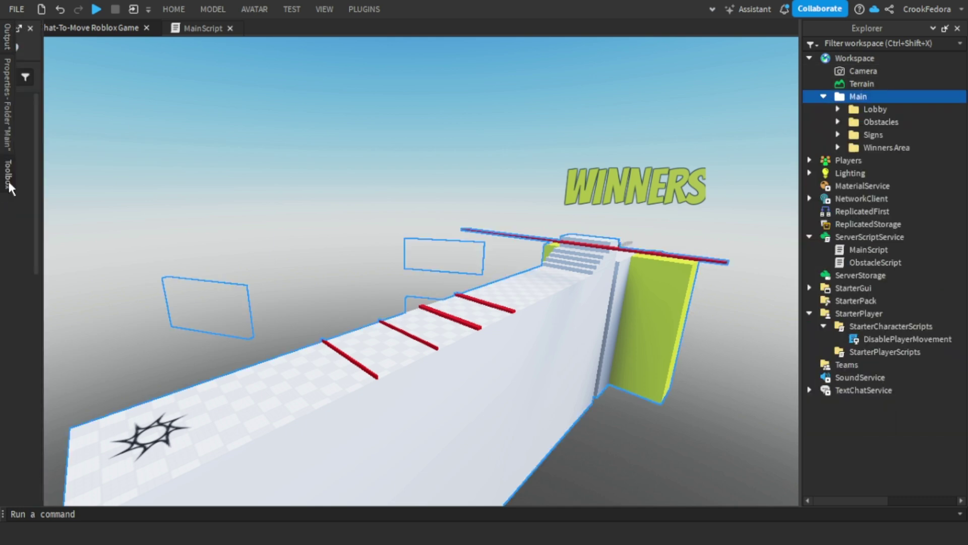
left_click(108, 48)
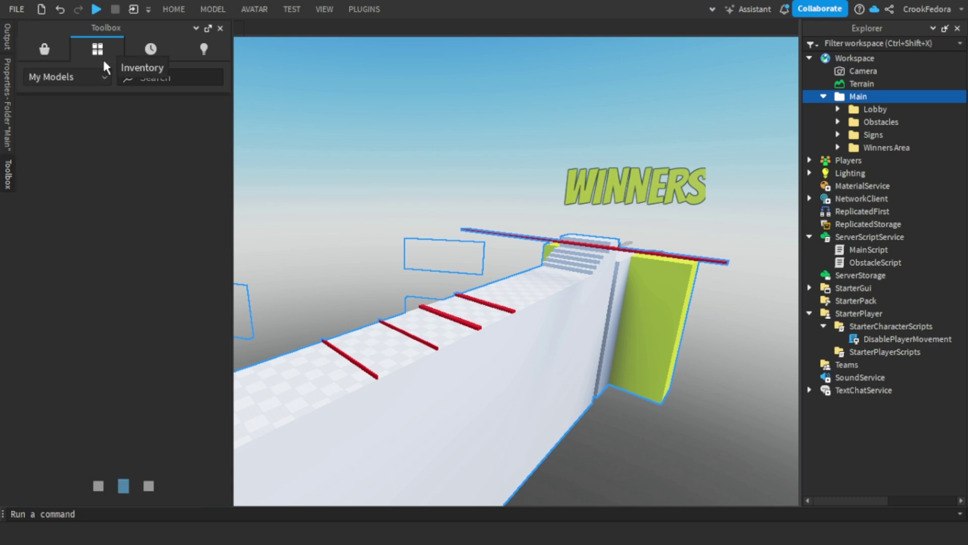
left_click(93, 68)
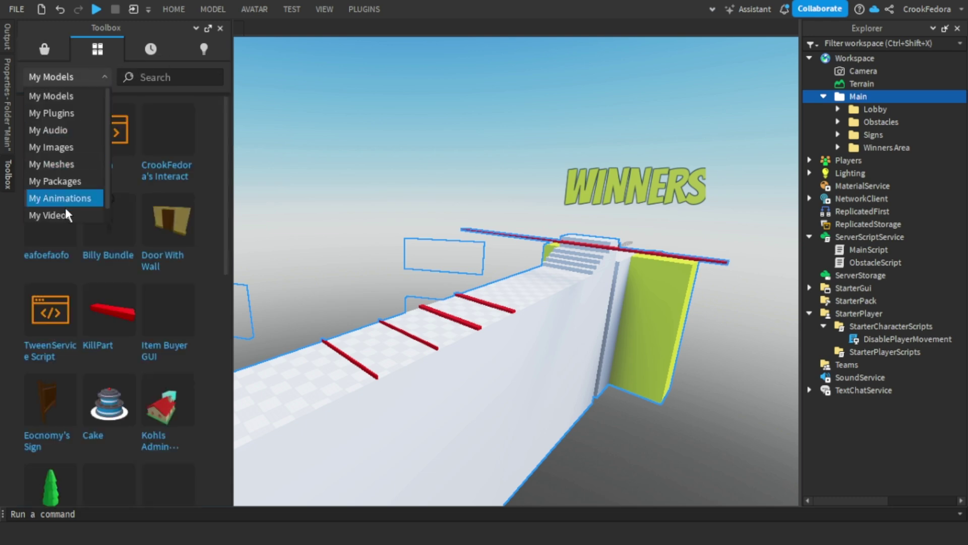
left_click(81, 131)
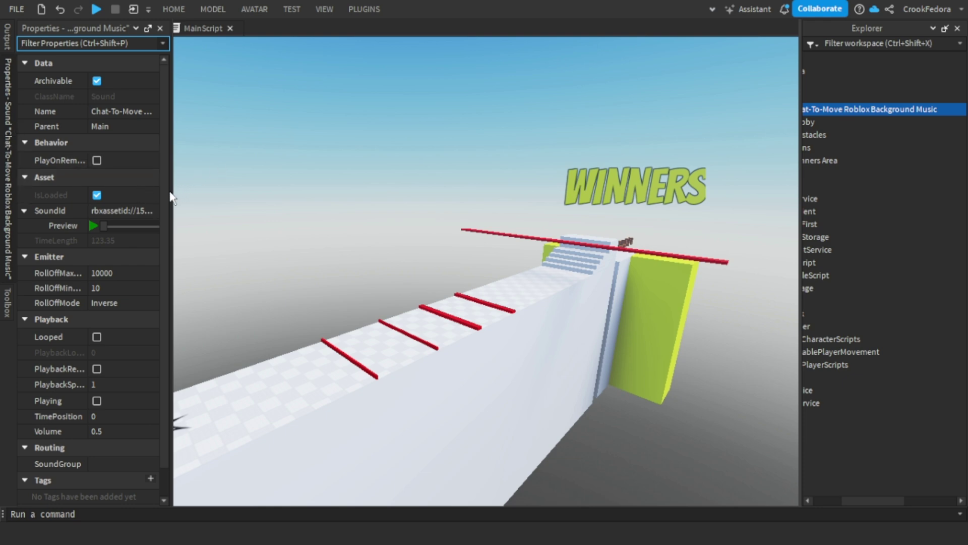
Enable Looped and Playing for the background music sound.
scroll(164, 228, "down", 2)
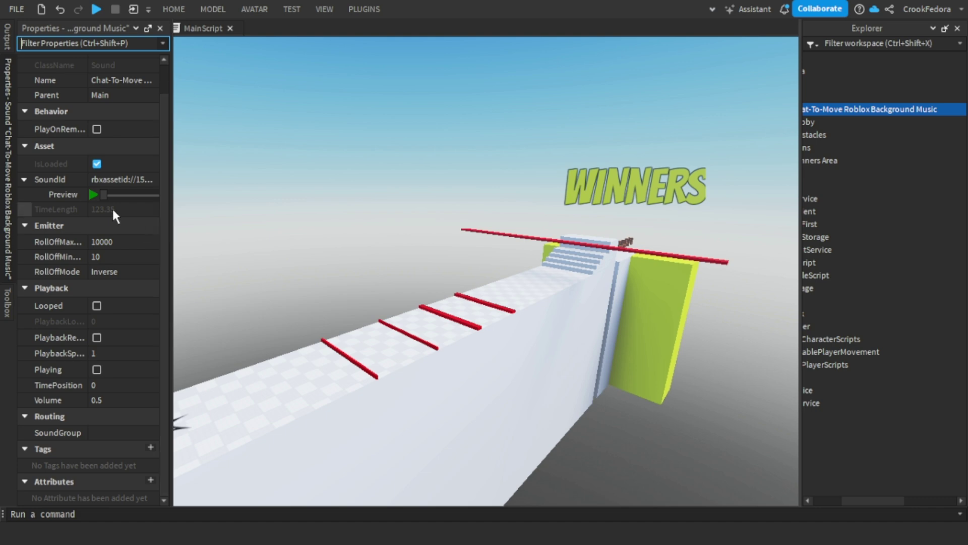
scroll(166, 184, "up", 2)
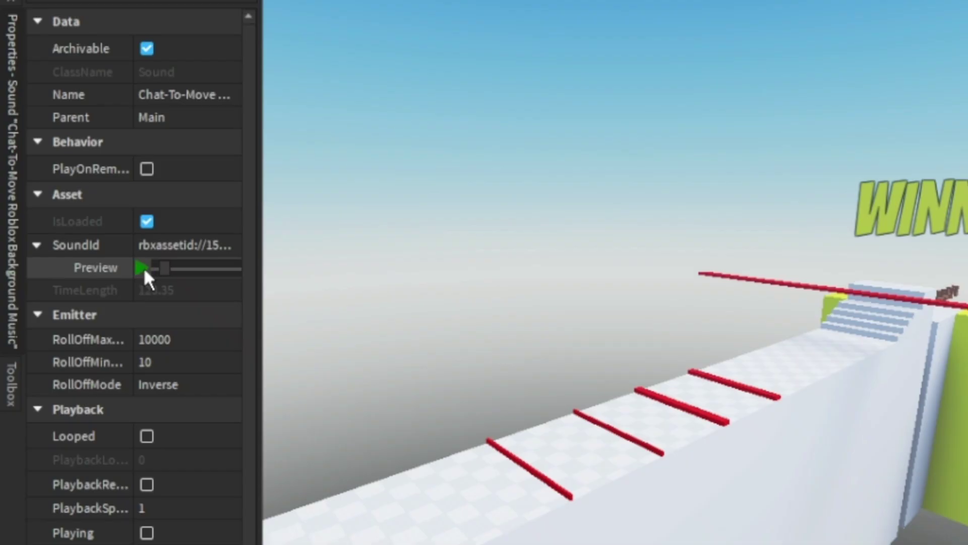
left_click(146, 436)
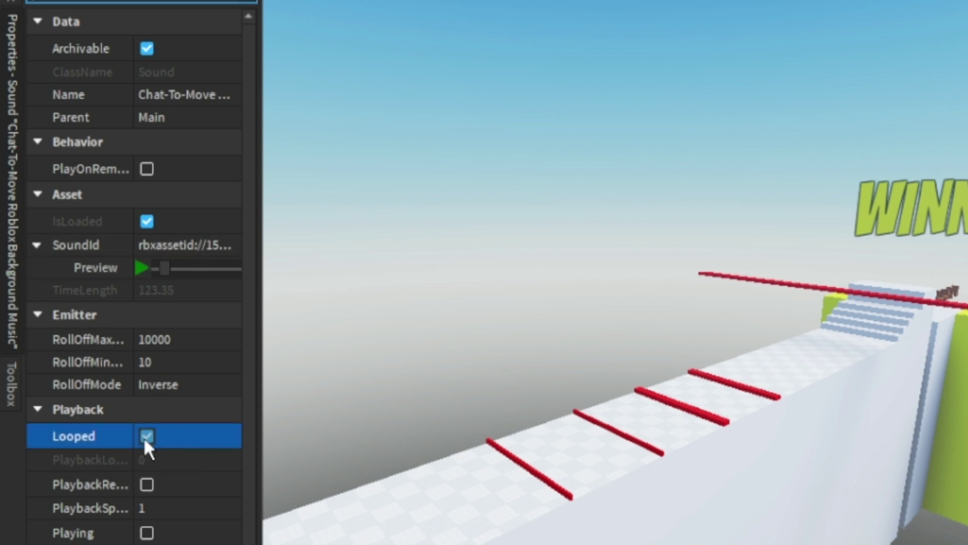
left_click(146, 531)
left_click(134, 488)
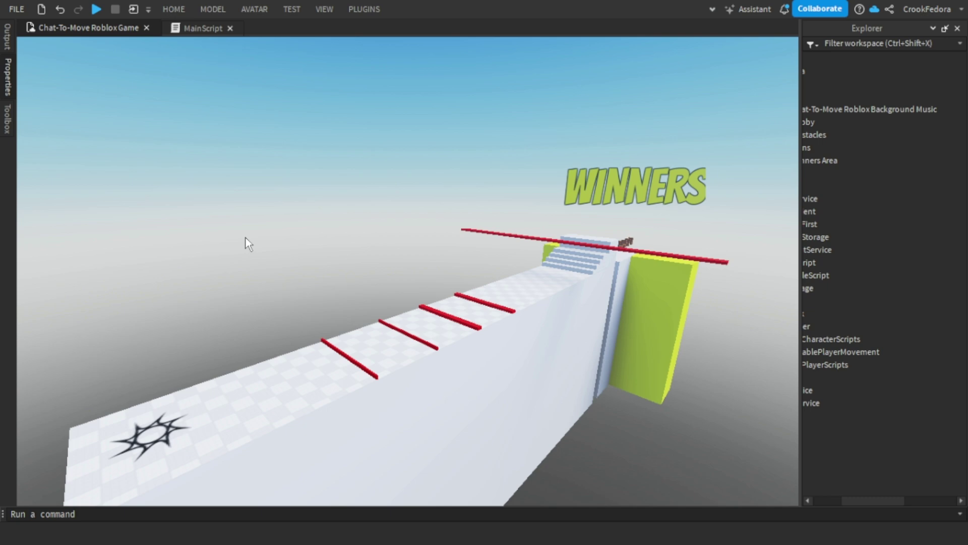
Insert a ScreenGui into StarterGui and name it MainGui.
key("w")
mouse_move(545, 246)
right_mouse_down()
mouse_move(527, 237)
mouse_move(540, 237)
right_mouse_up()
key("w")
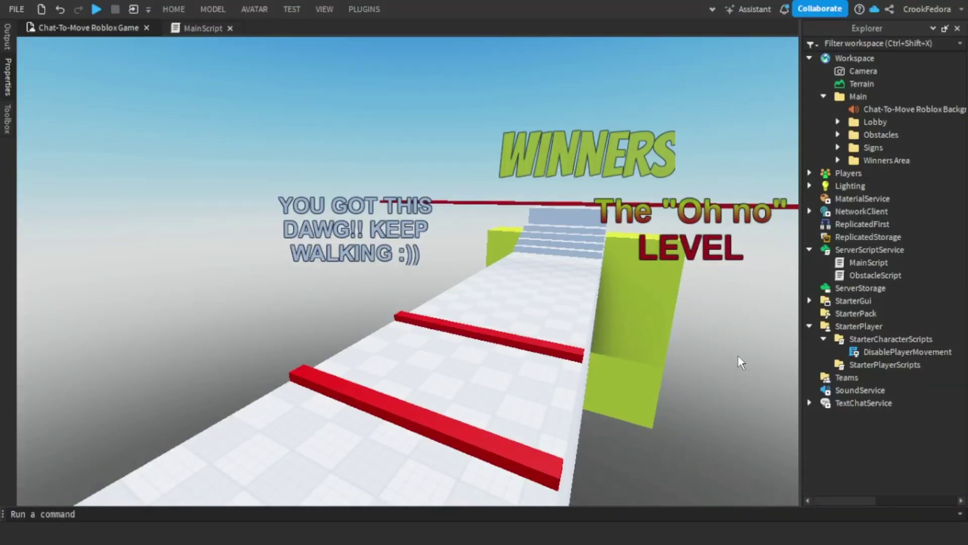
left_click(808, 301)
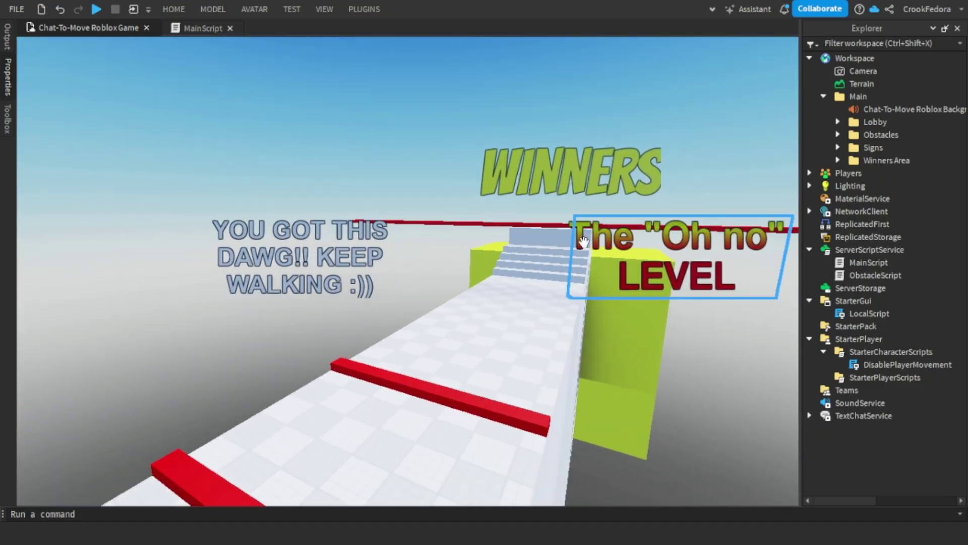
key("q")
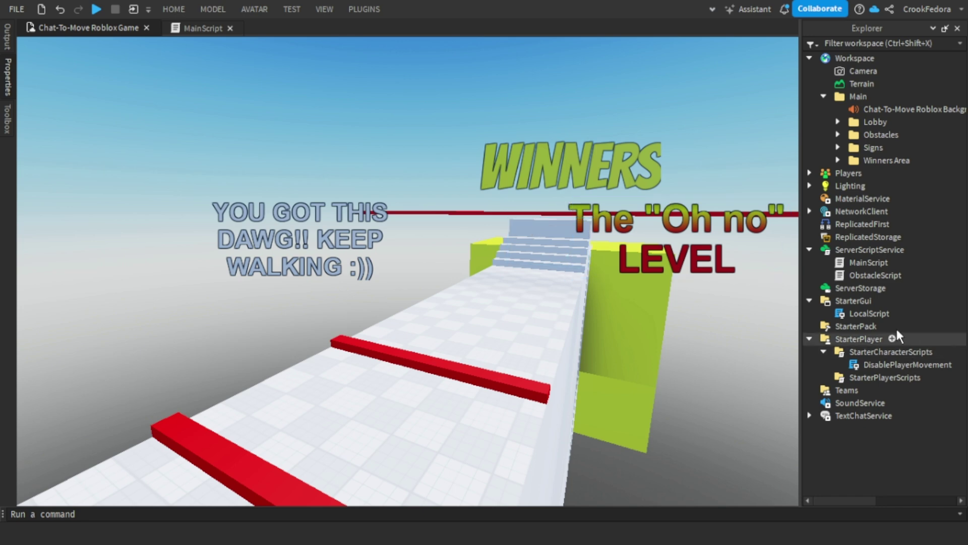
left_click(877, 301)
left_click(828, 235)
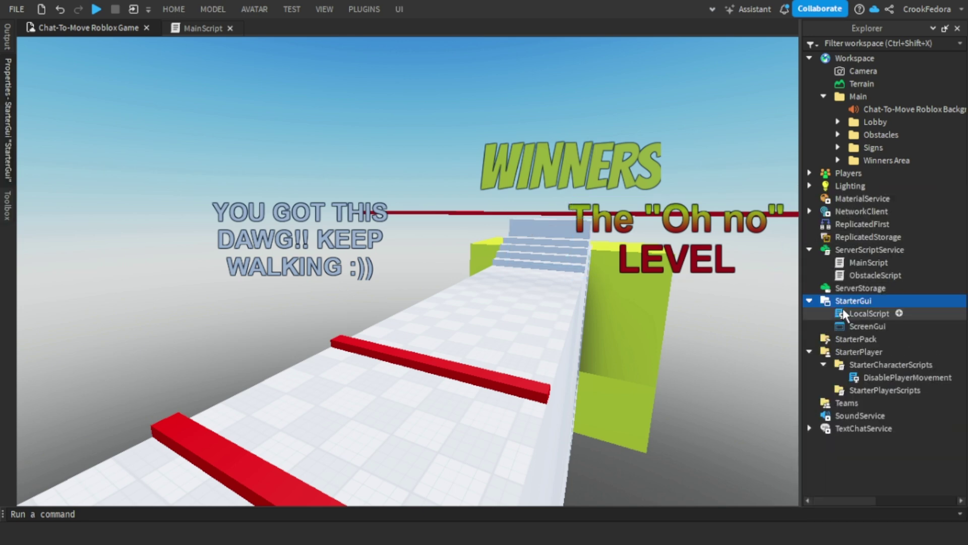
double_click(863, 326)
type("MainGui")
key("Return")
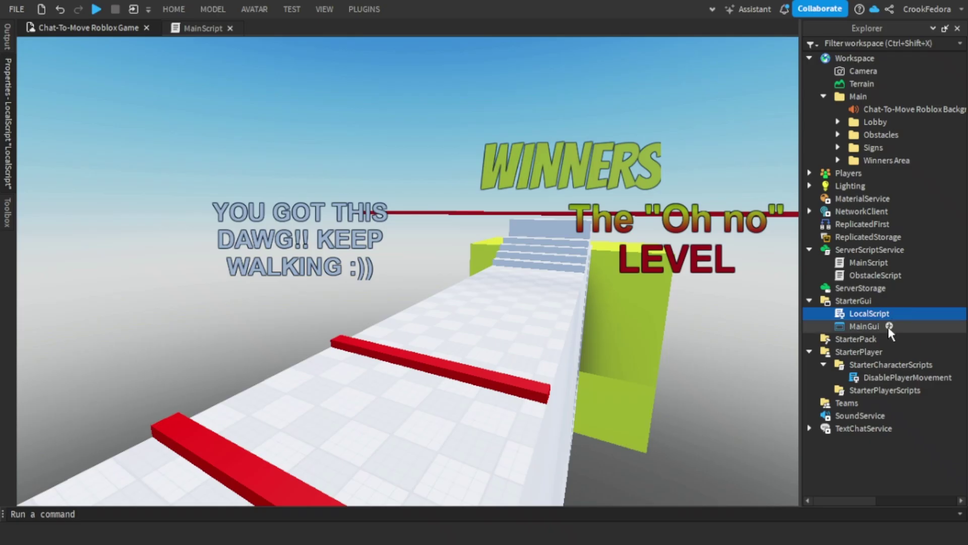
Add a Frame named UpdateFrame to MainGui, centred with anchor point 0.5, 0.5 and position {0.5, 0},{0.5, 0}.
left_click(889, 327)
left_click(845, 233)
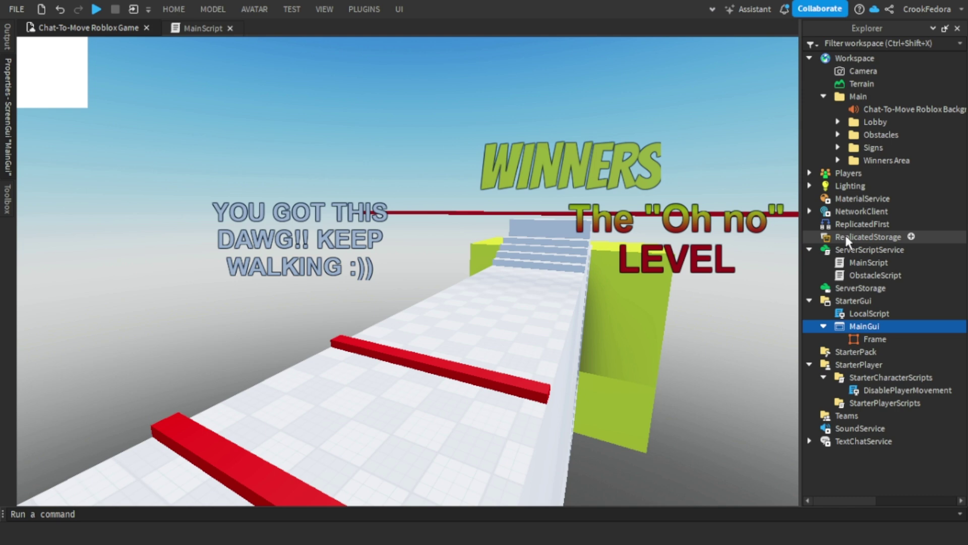
left_click(882, 341)
double_click(881, 338)
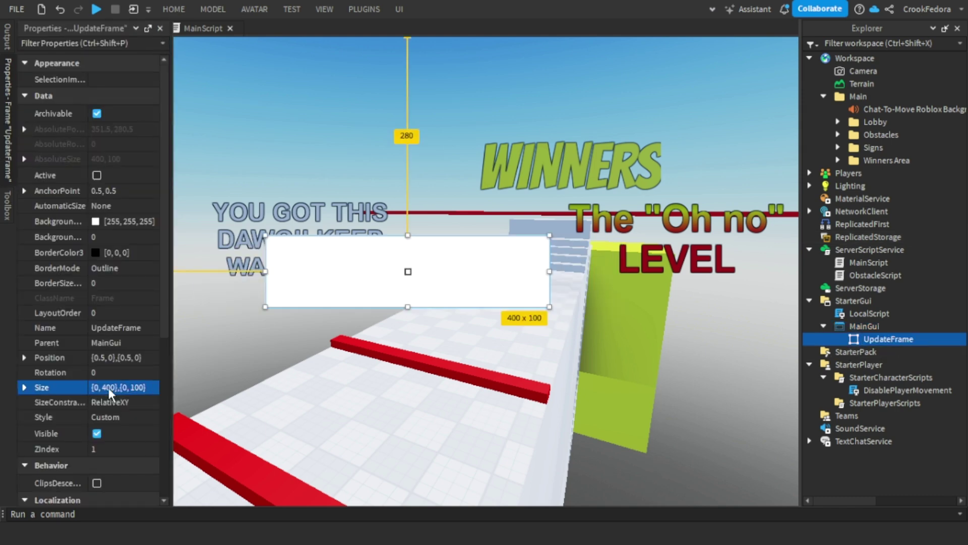
Set the size of UpdateFrame to {0, 350},{0, 400}.
left_click(140, 387)
type("500")
key("Return")
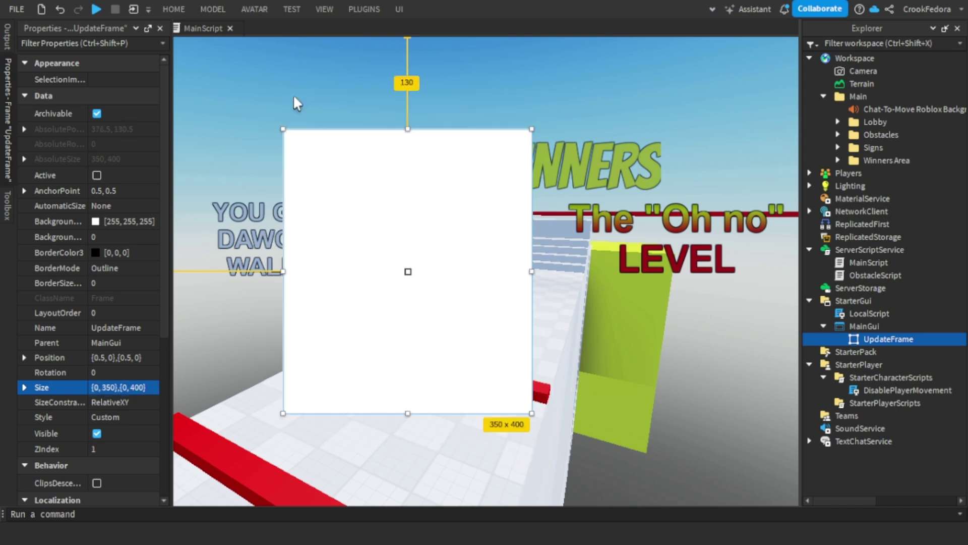
left_click(340, 95)
mouse_move(341, 95)
right_mouse_down()
mouse_move(318, 95)
mouse_move(355, 95)
right_mouse_up()
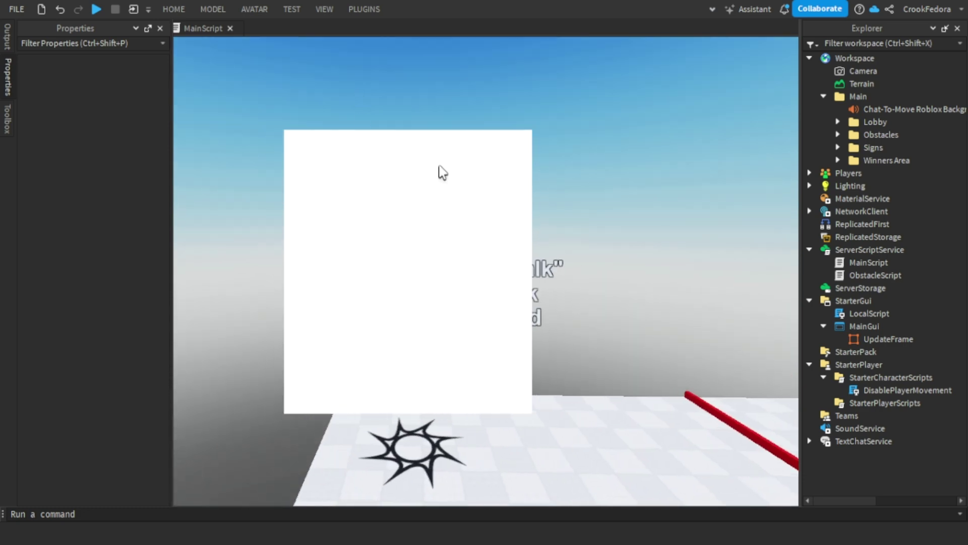
right_click_drag(427, 155, 427, 155)
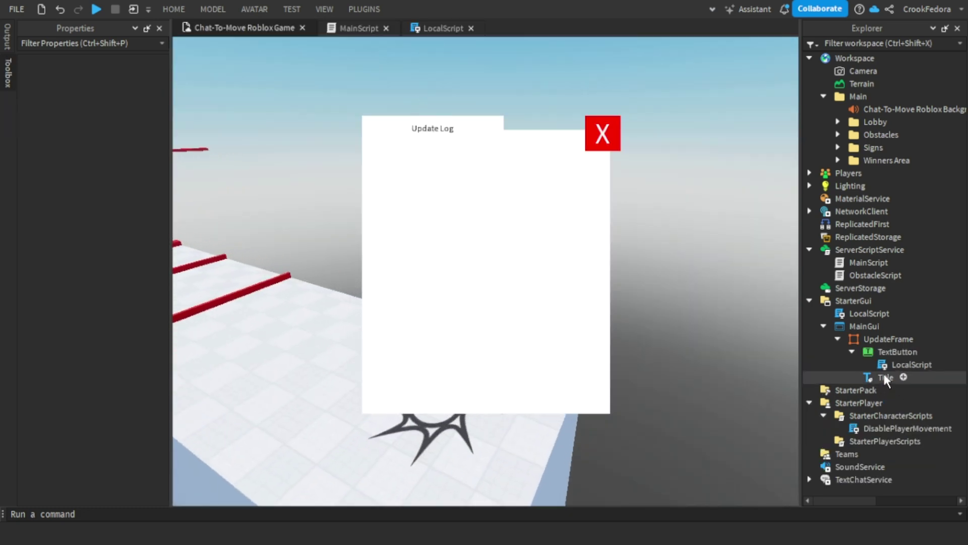
Insert a TextLabel into UpdateFrame and set its size to {1, 0},{1, 0}.
left_click(922, 339)
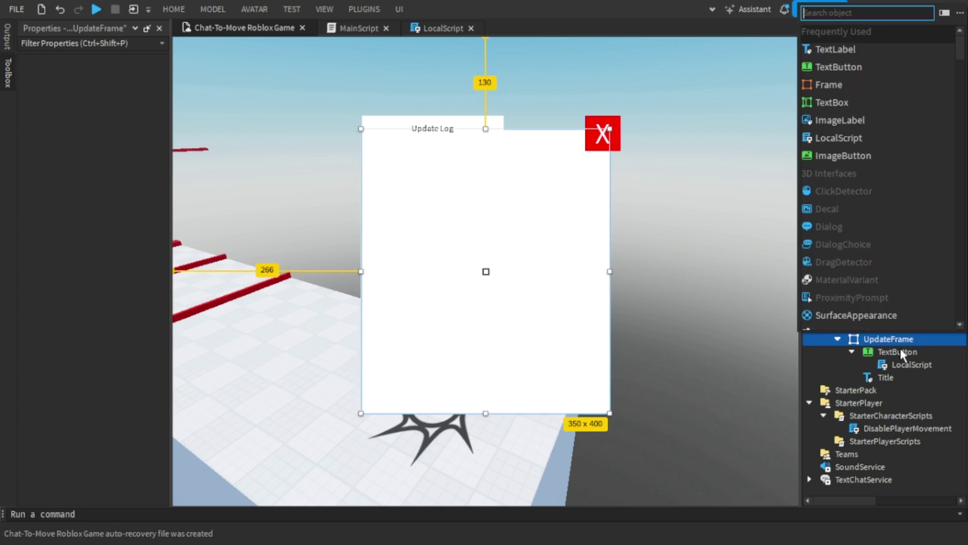
left_click(831, 45)
left_click(885, 378)
left_click(121, 283)
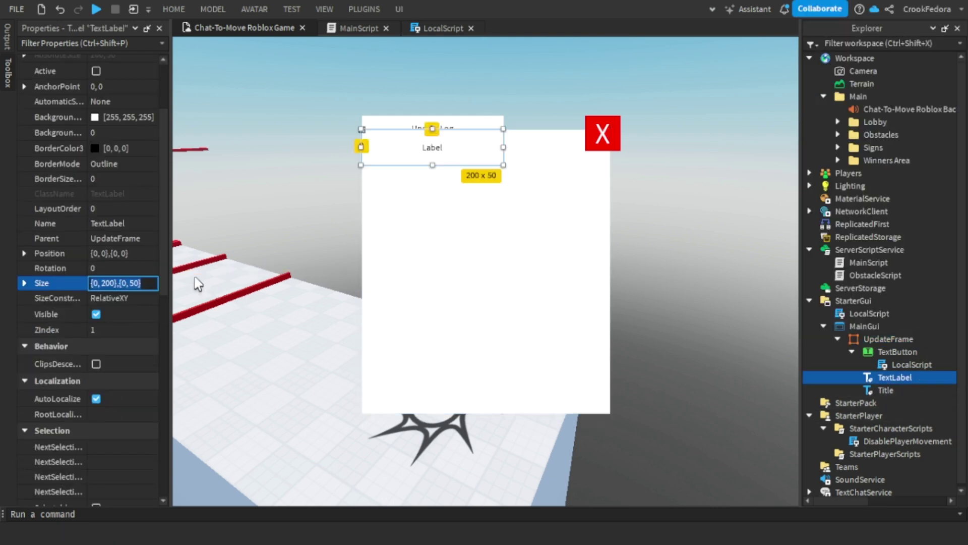
type("1, 0},{1, 0")
key("Return")
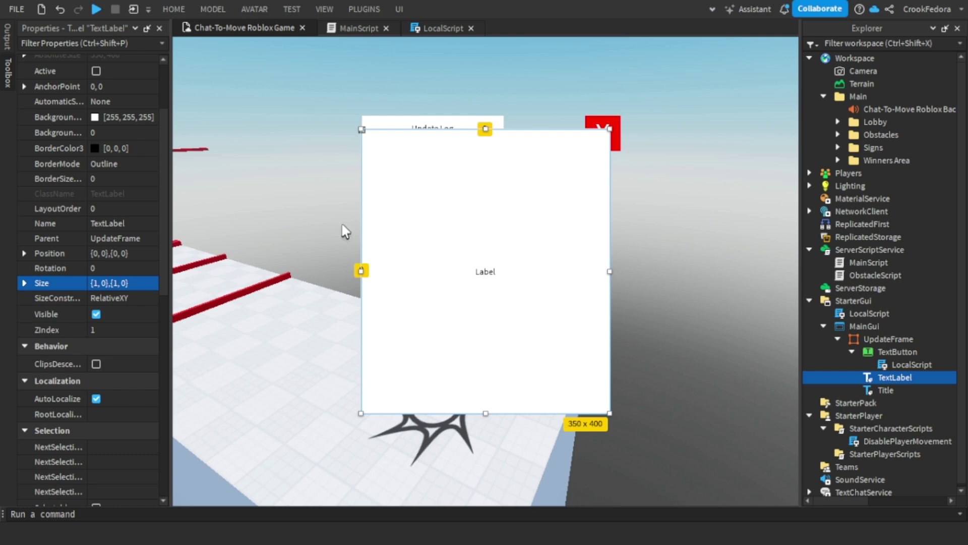
Set the text of the new TextLabel to "Update 1: Added More Commands!".
scroll(96, 284, "down", 10)
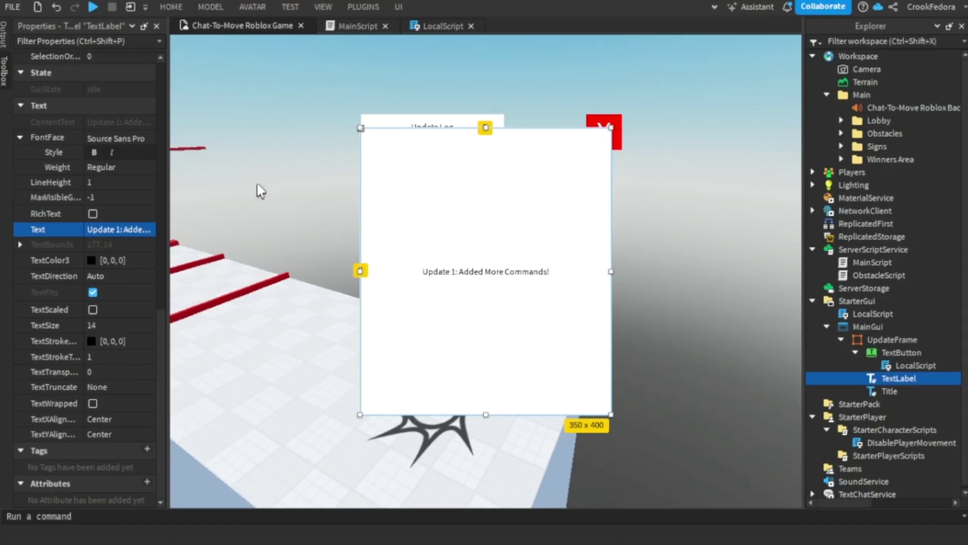
scroll(93, 231, "up", 2)
scroll(92, 232, "up", 10)
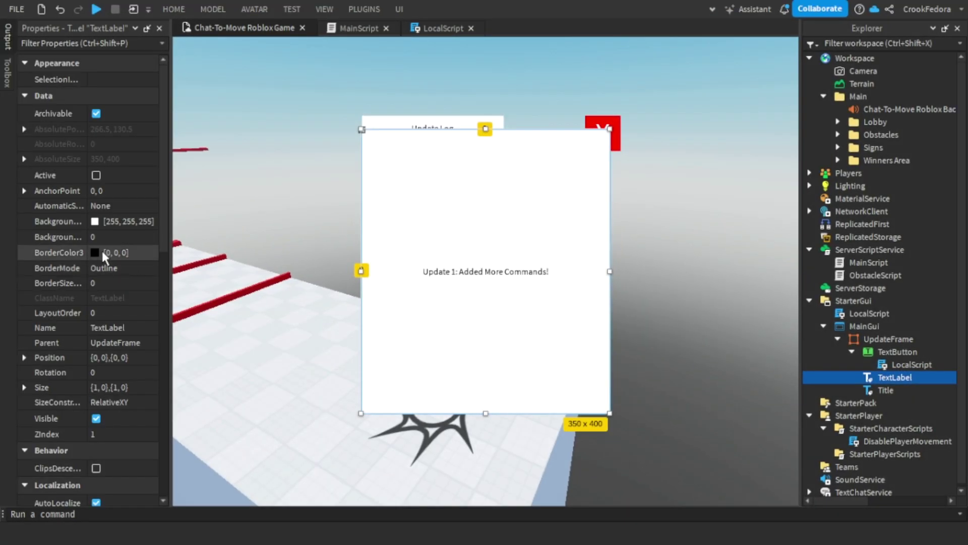
Set the background transparency of the update message TextLabel to 1.
left_click(116, 235)
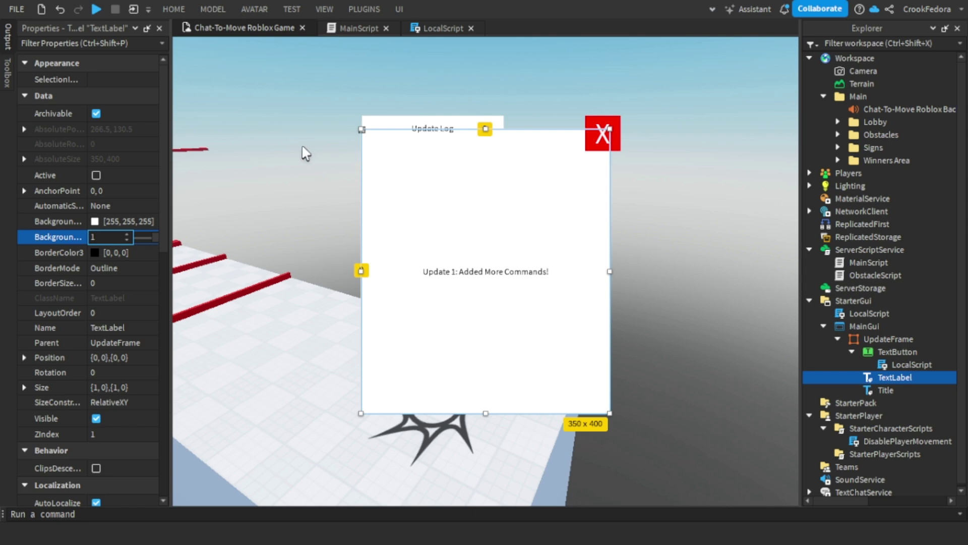
type("1")
scroll(108, 222, "down", 6)
scroll(115, 219, "up", 3)
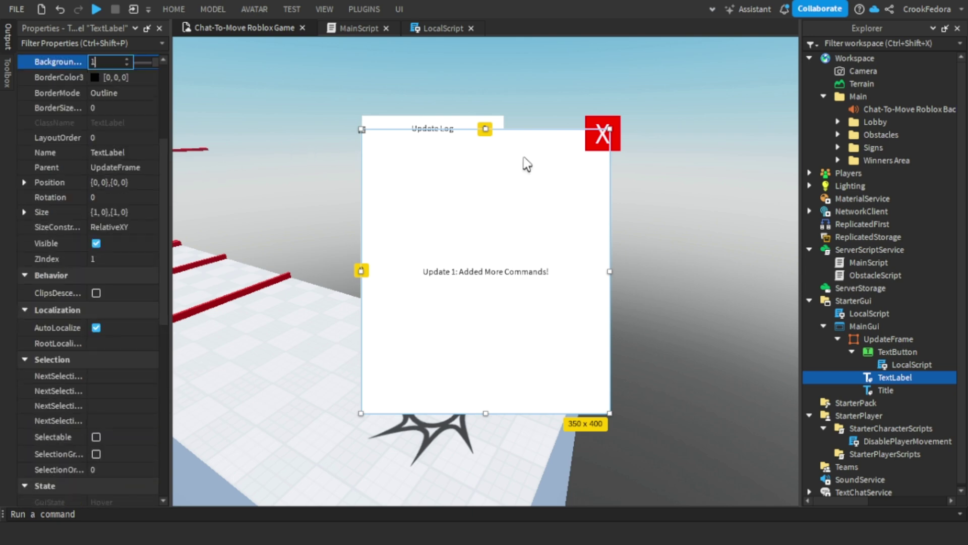
Enable TextScaled on the Title label so the "Update Log" text fills its box.
left_click(898, 387)
scroll(129, 251, "down", 9)
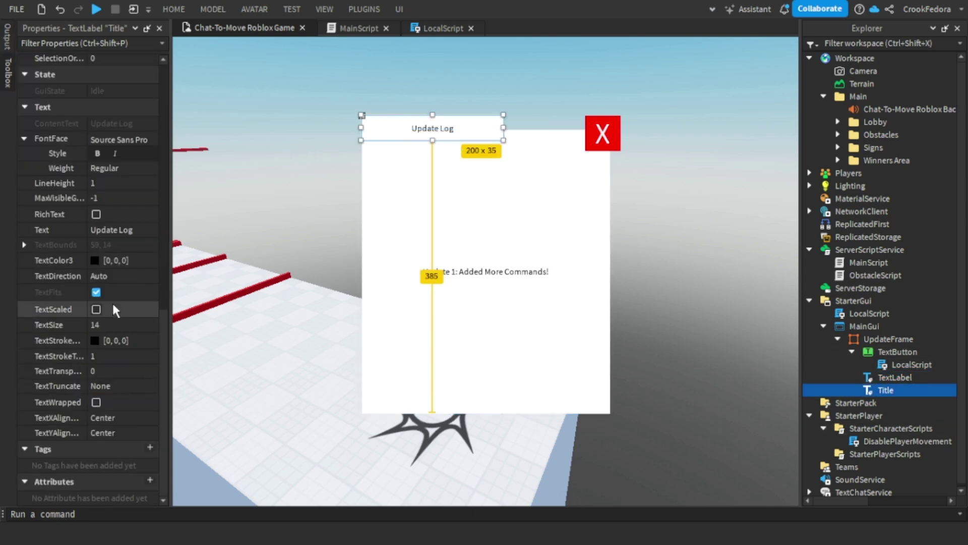
left_click(95, 308)
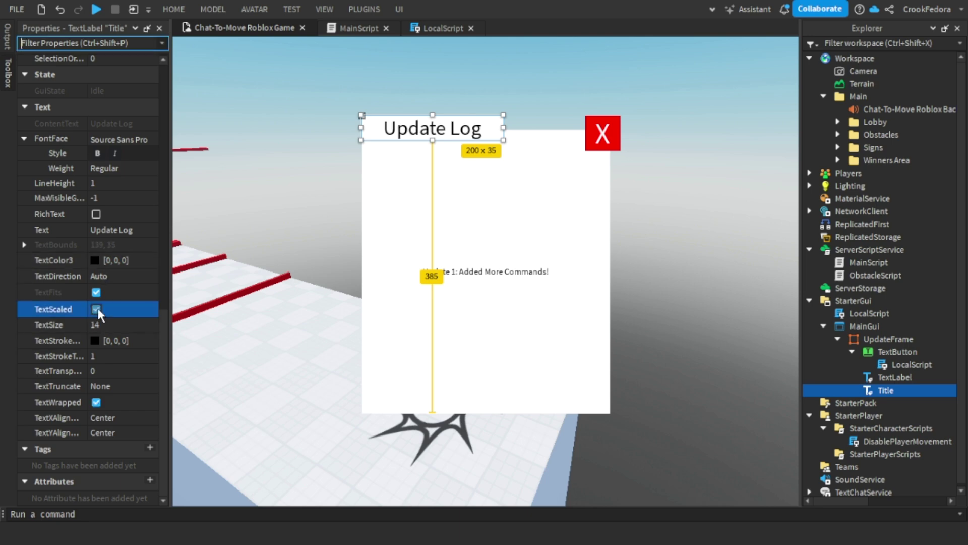
scroll(105, 246, "up", 4)
left_click(297, 151)
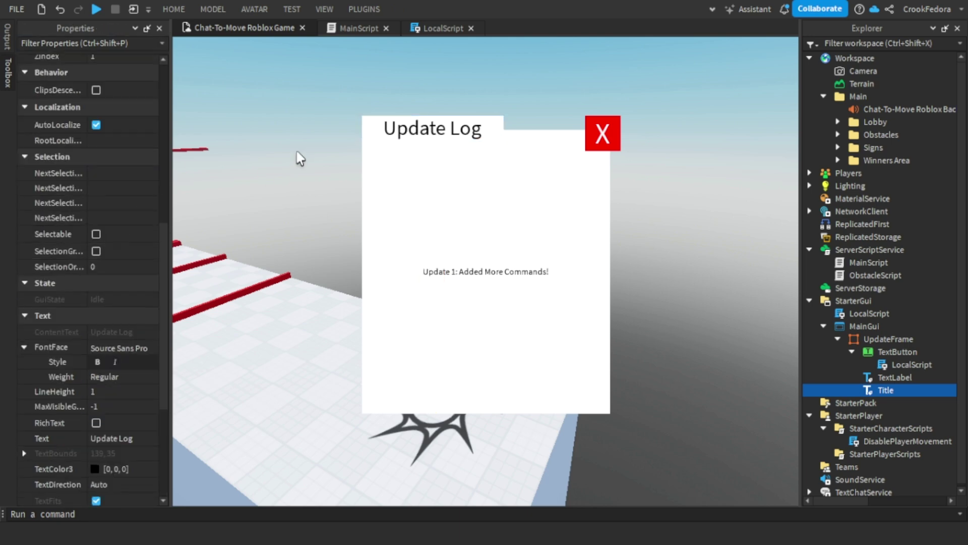
Turn off the Visible property of UpdateFrame to hide it in the editor.
right_click_drag(690, 190, 695, 175)
left_click(554, 195)
scroll(112, 238, "down", 8)
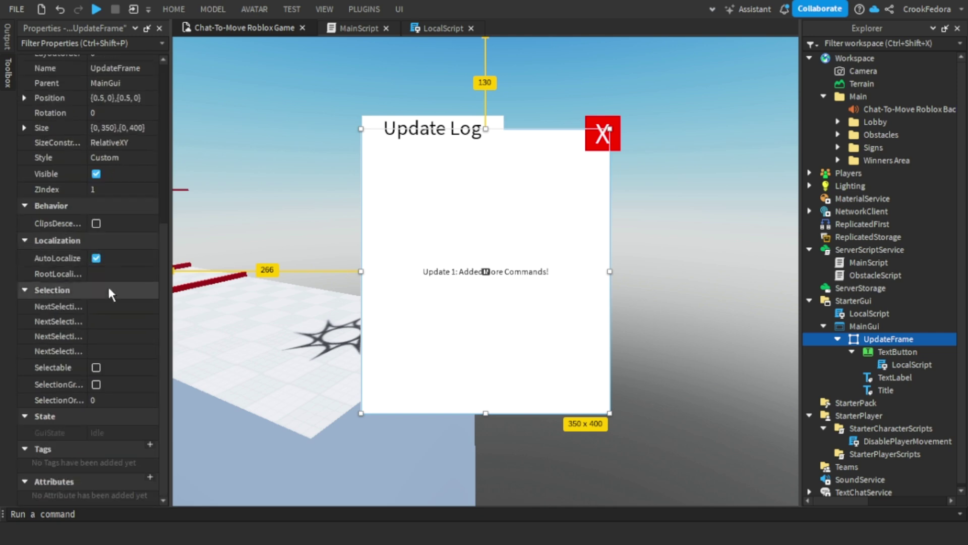
left_click(96, 174)
left_click(416, 166)
Start a playtest from a spot on the platform and close the update log with its X button.
key("d")
right_click_drag(417, 167, 406, 166)
key("w")
key("e")
left_click(174, 9)
left_click(619, 39)
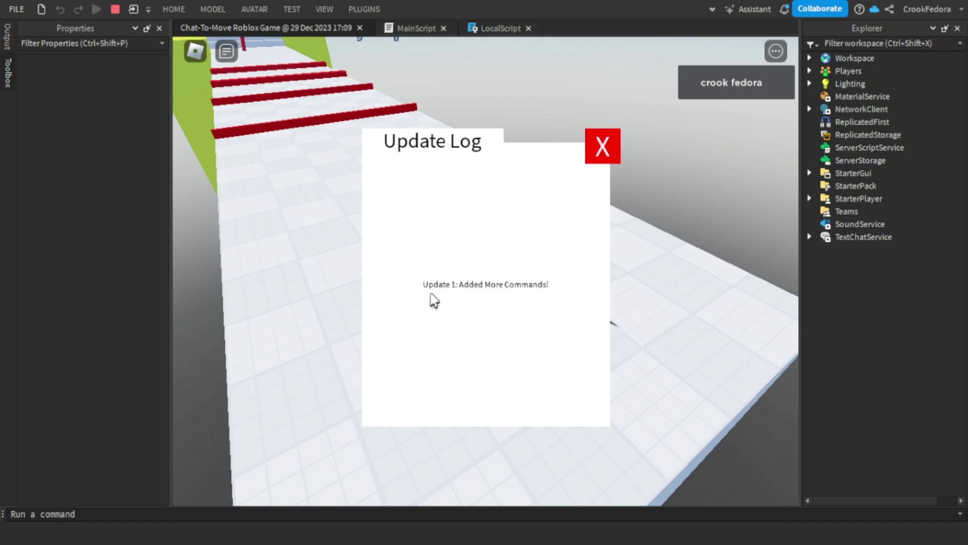
left_click(602, 151)
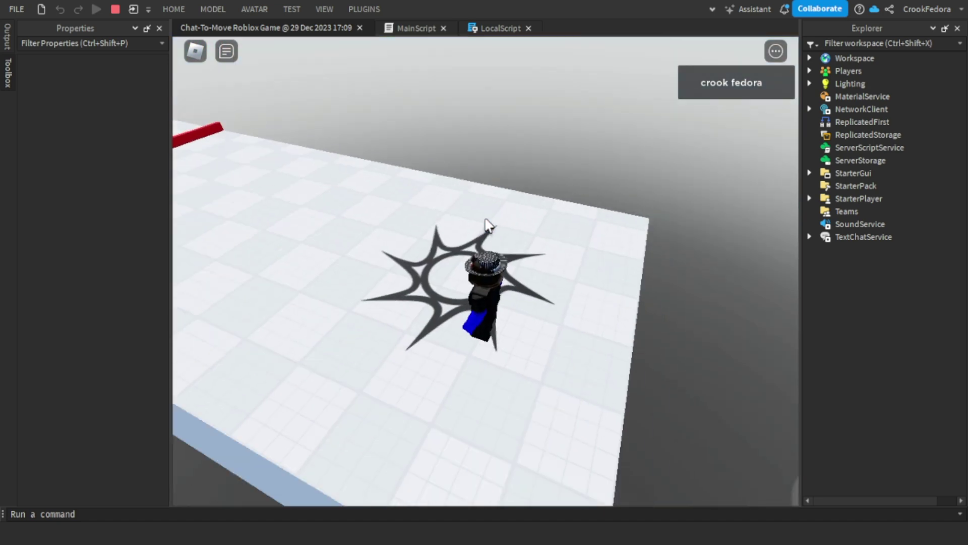
Send "walk" in the game chat twice to test the walking command.
key("slash")
type("walk")
key("Return")
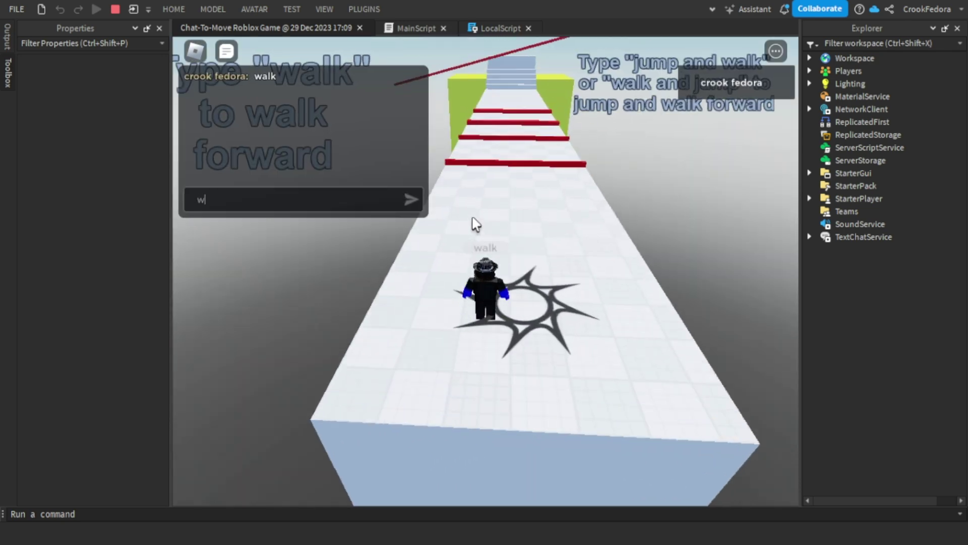
key("slash")
type("walk")
key("Return")
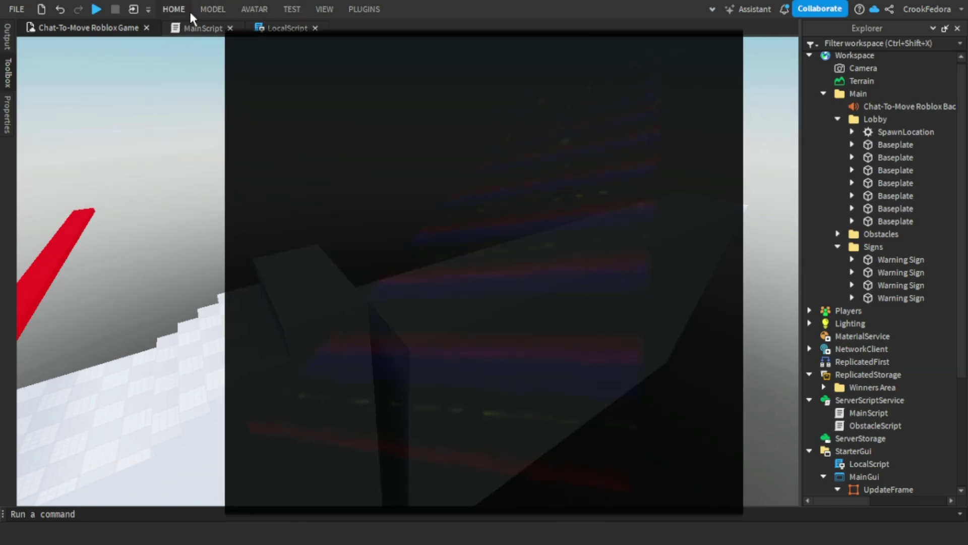
Insert a new Part on the long platform to serve as the first stair.
left_click(189, 10)
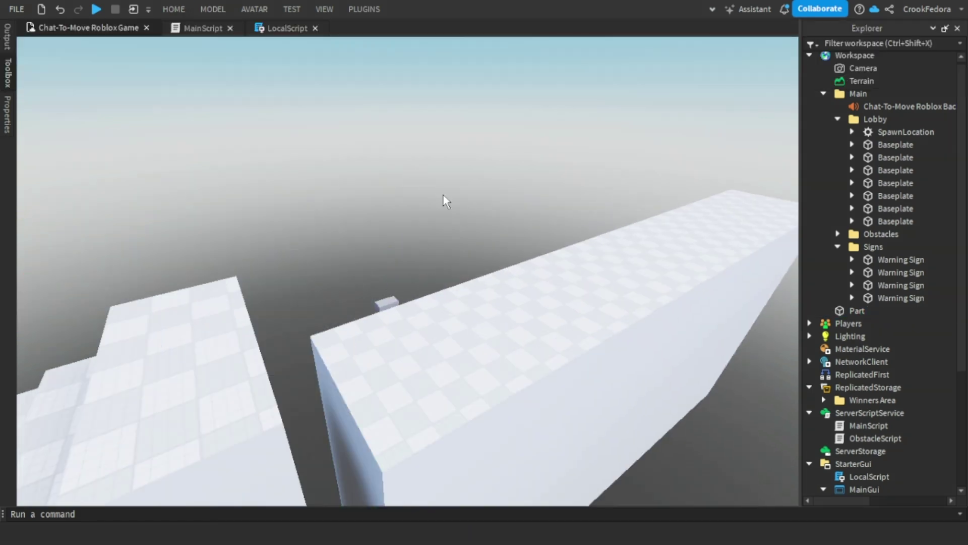
right_click(443, 195)
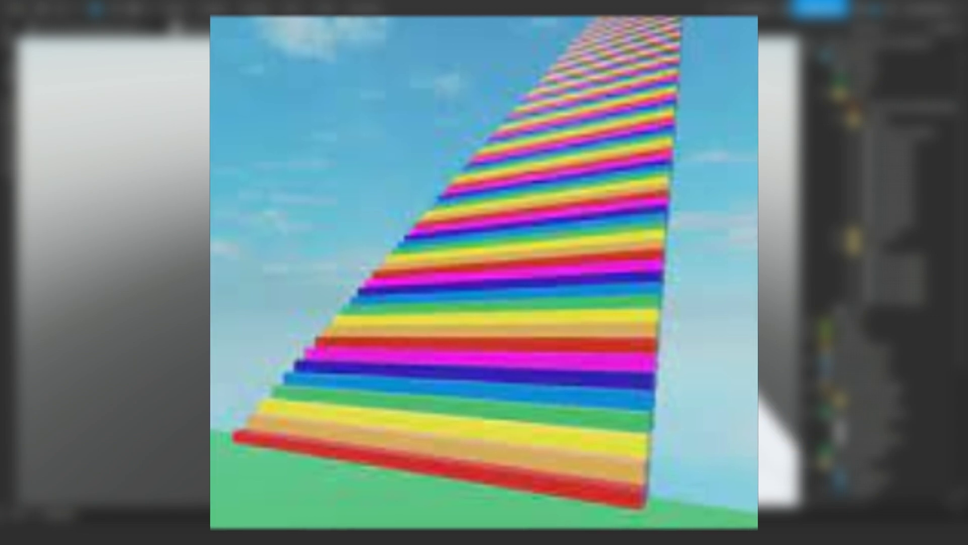
left_click(851, 311)
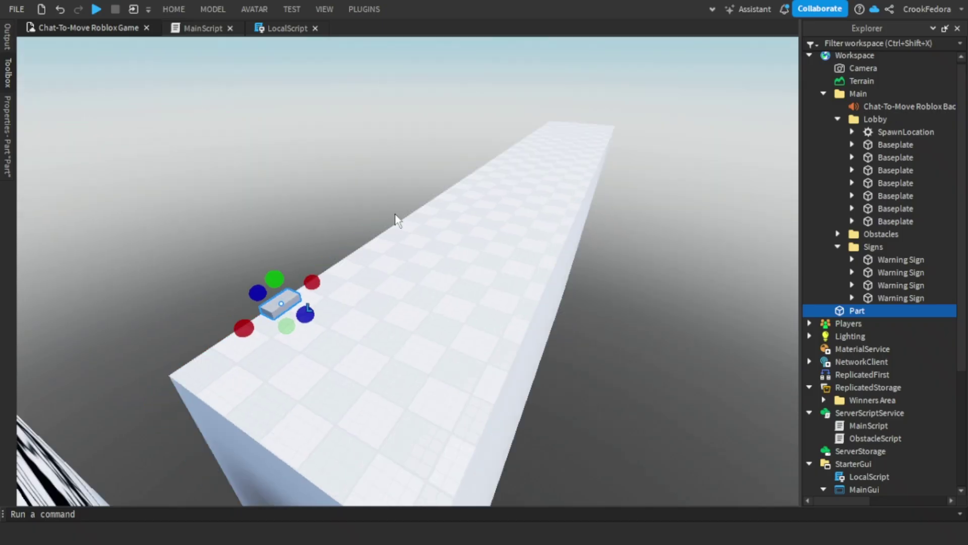
right_click_drag(397, 216, 430, 227)
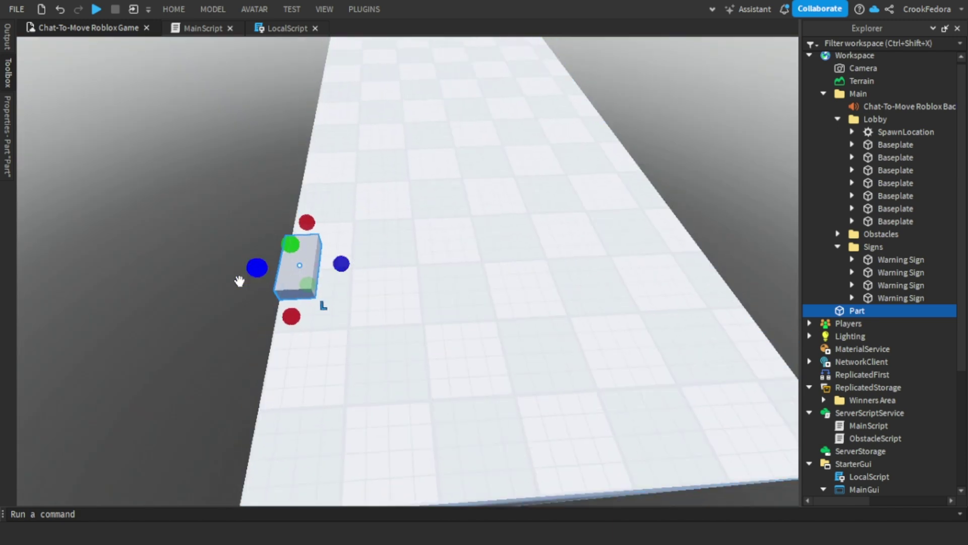
Stretch the part across the platform to a size of 4, 1, 26 and colour it Really red.
right_click_drag(300, 264, 300, 264)
left_click(301, 264)
key("d")
left_click_drag(324, 281, 515, 276)
right_click_drag(516, 274, 515, 216)
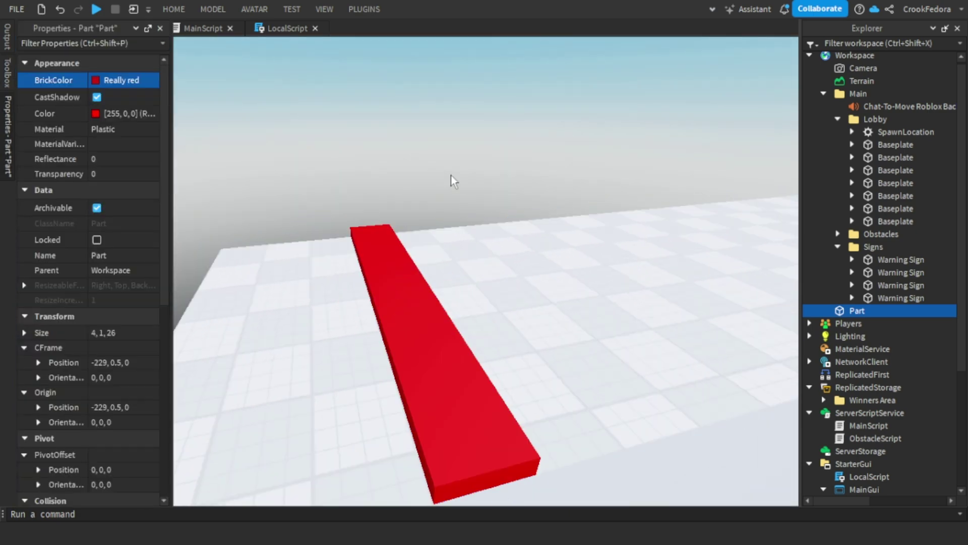
left_click(451, 174)
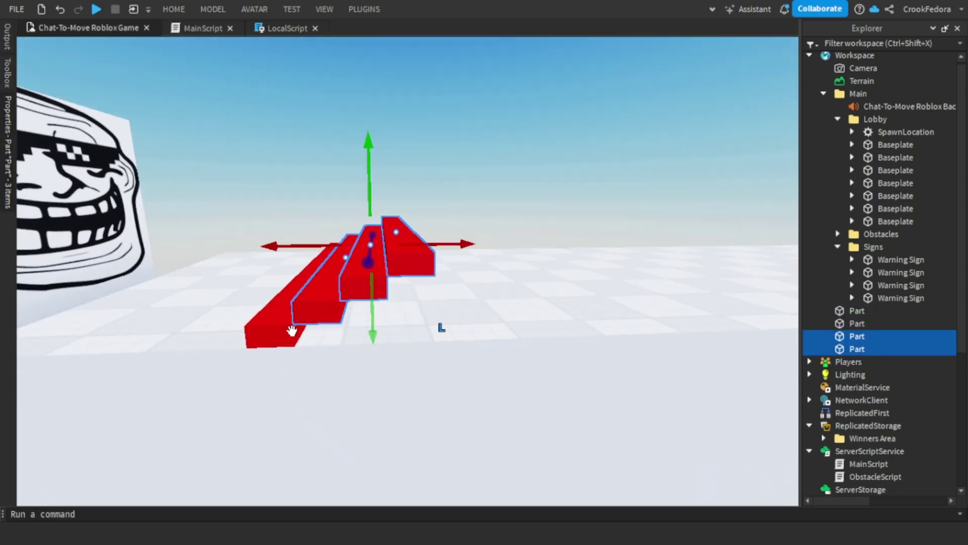
Duplicate the red steps and offset the copies upward and forward to extend the staircase.
key("ctrl+d")
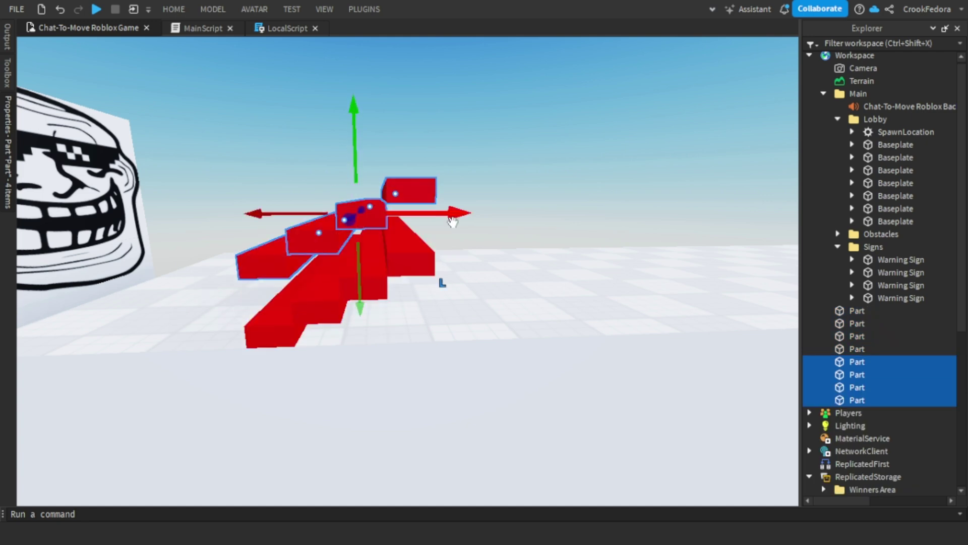
left_click_drag(442, 217, 543, 217)
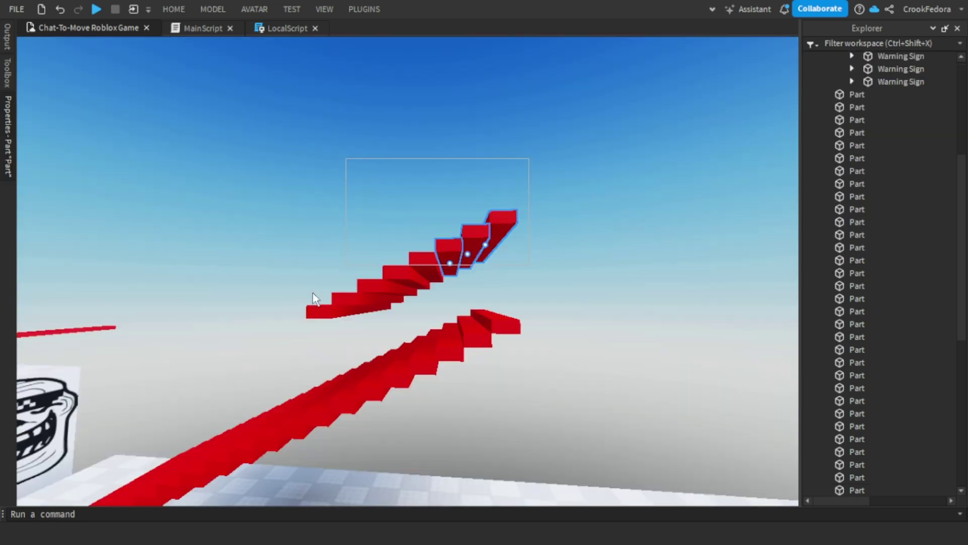
left_click_drag(463, 278, 584, 284)
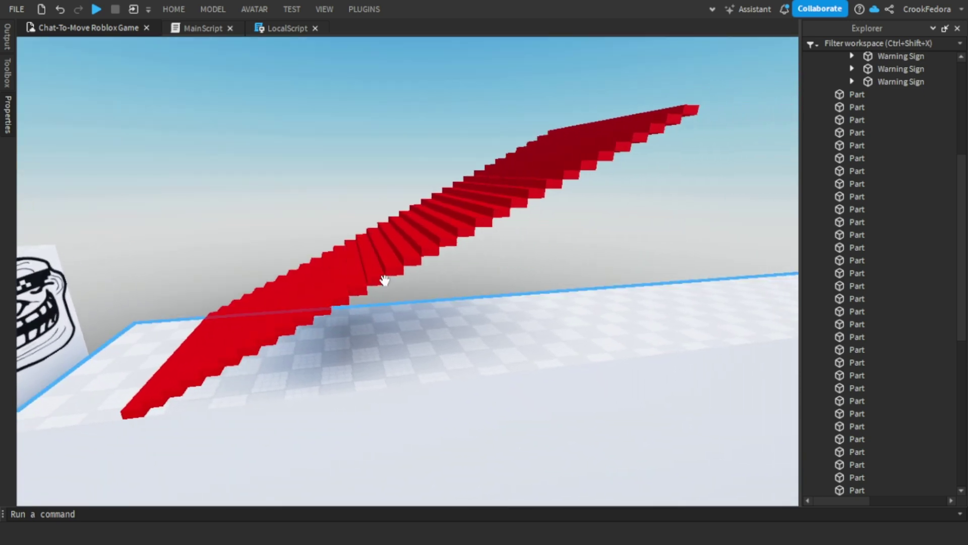
Examine the finished red staircase from both sides and from above, checking the spacing of its steps.
right_click_drag(384, 280, 361, 363)
mouse_move(421, 243)
right_mouse_down()
mouse_move(440, 221)
mouse_move(407, 245)
right_mouse_up()
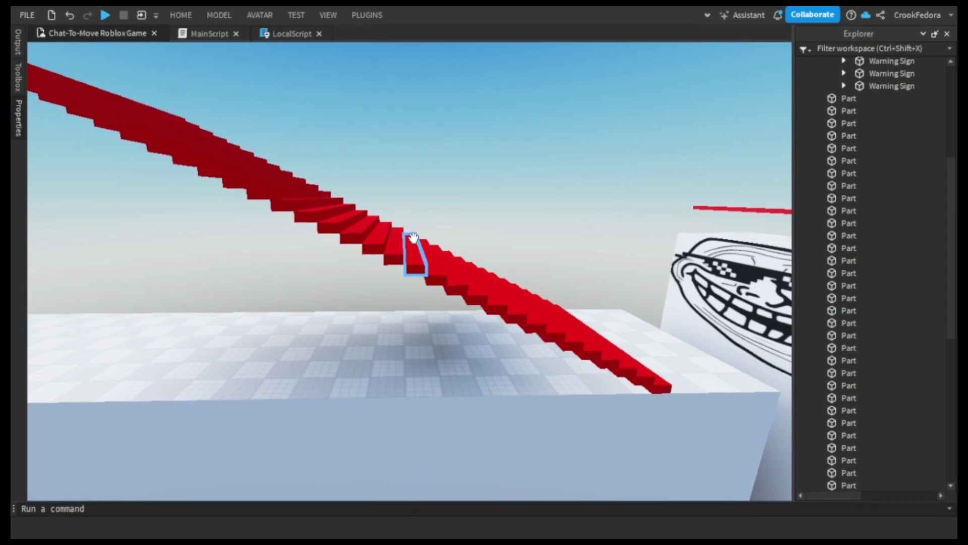
right_click_drag(500, 289, 496, 292)
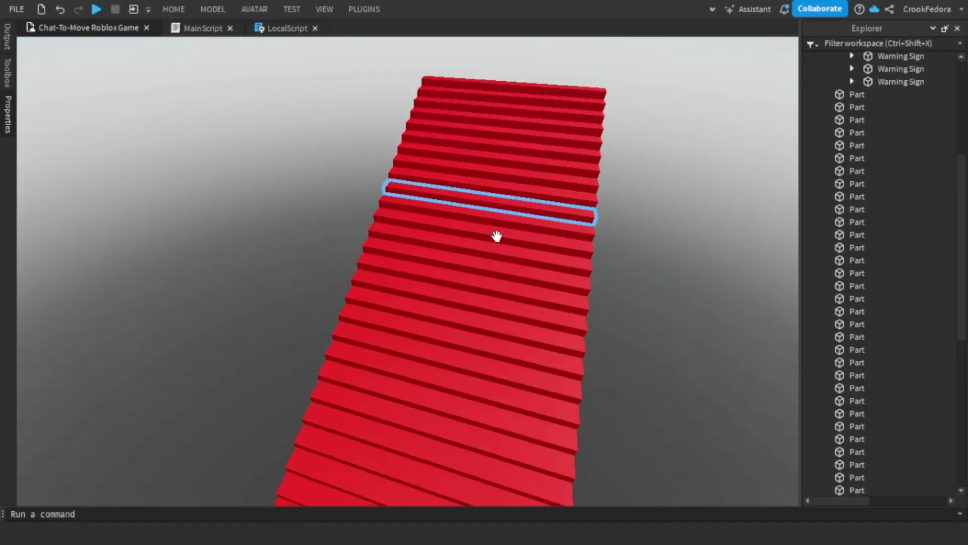
right_click_drag(496, 236, 473, 275)
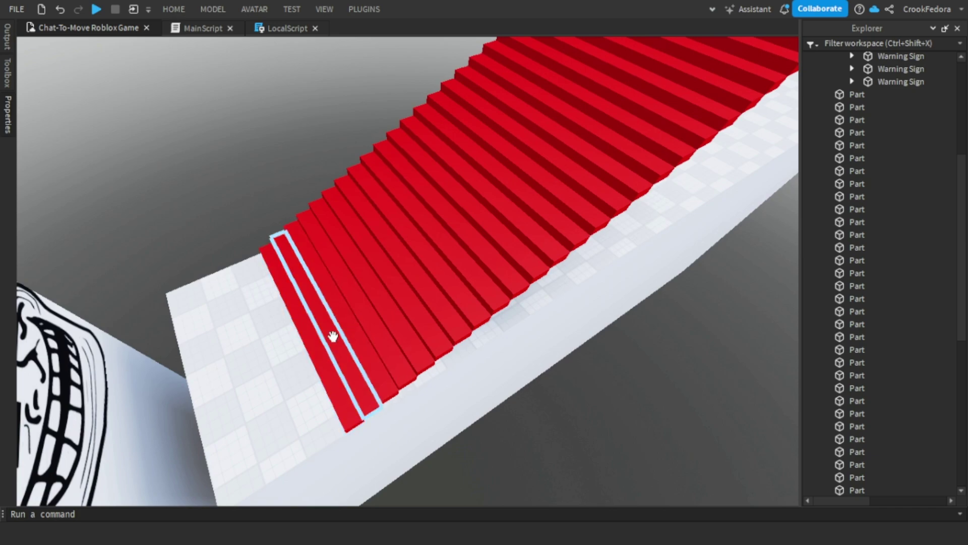
right_click_drag(333, 337, 493, 146)
right_click_drag(560, 154, 540, 166)
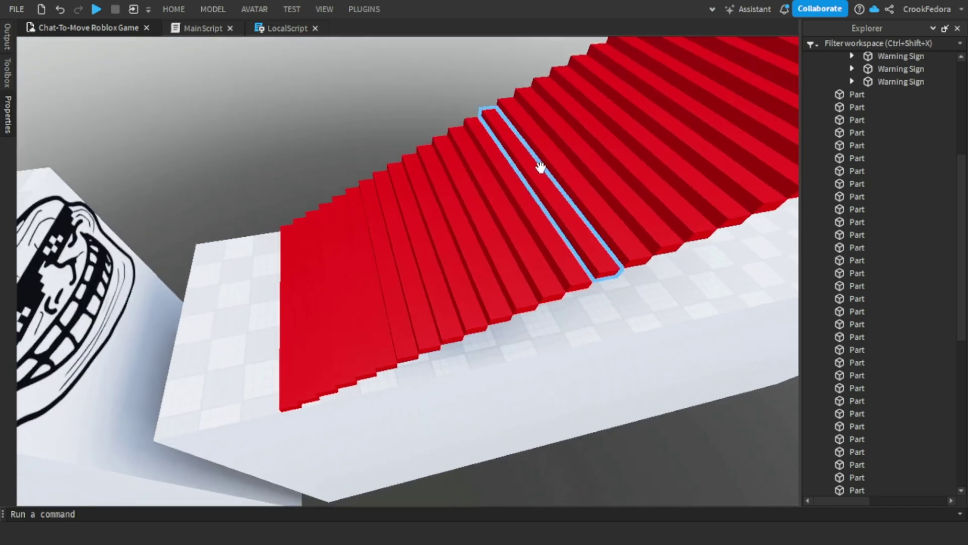
scroll(540, 167, "down", 1)
right_click_drag(649, 89, 371, 244)
key("w")
key("a")
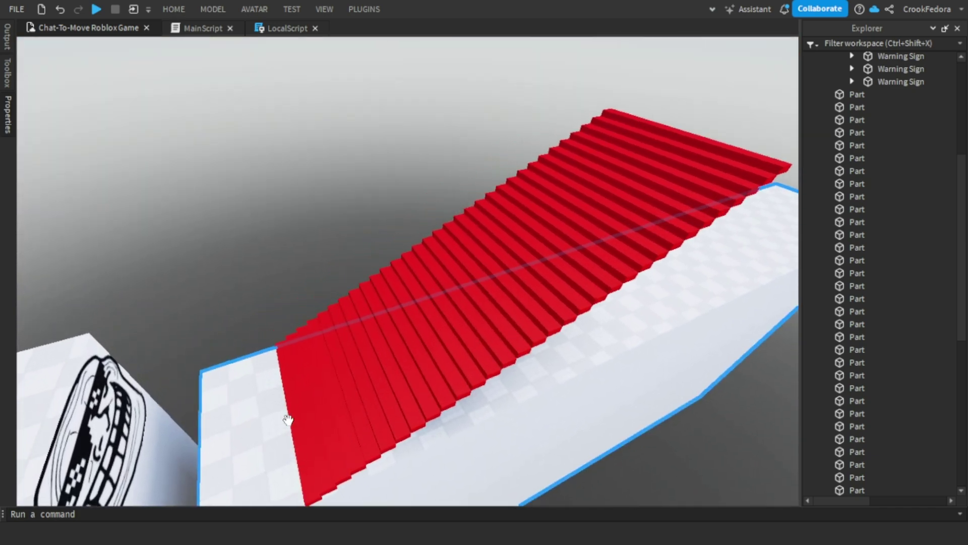
key("q")
right_click_drag(606, 164, 561, 189)
key("a")
Rename all the stair parts to "Fading Part" and group them into a model named "Fading Stairs".
left_click_drag(291, 335, 242, 362)
key("w")
key("a")
key("s")
left_click(8, 139)
left_click(130, 255)
type("Fading Part")
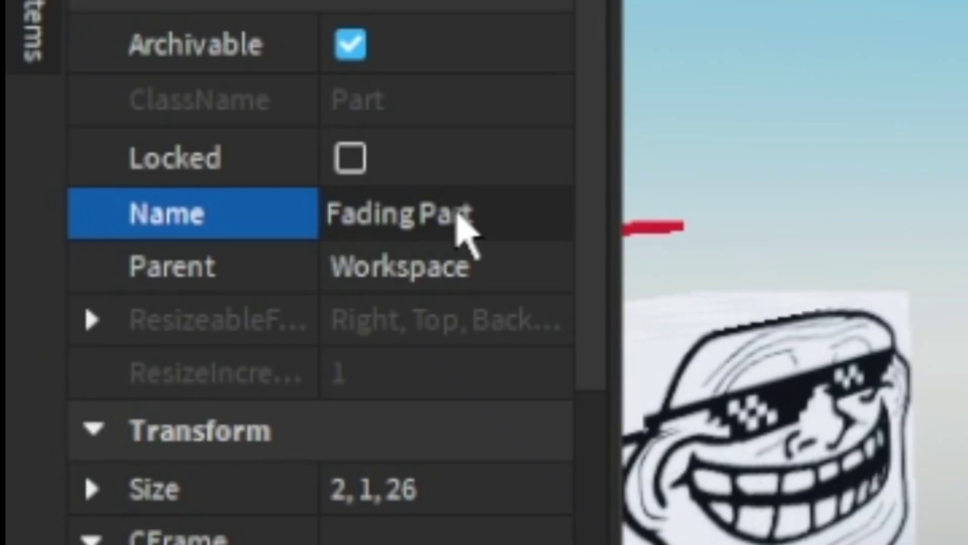
key("Return")
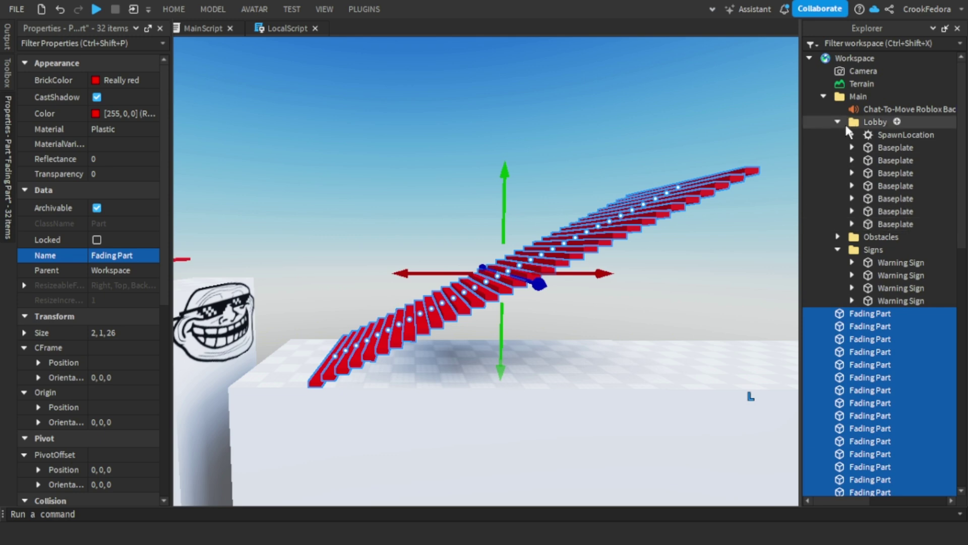
key("ctrl+g")
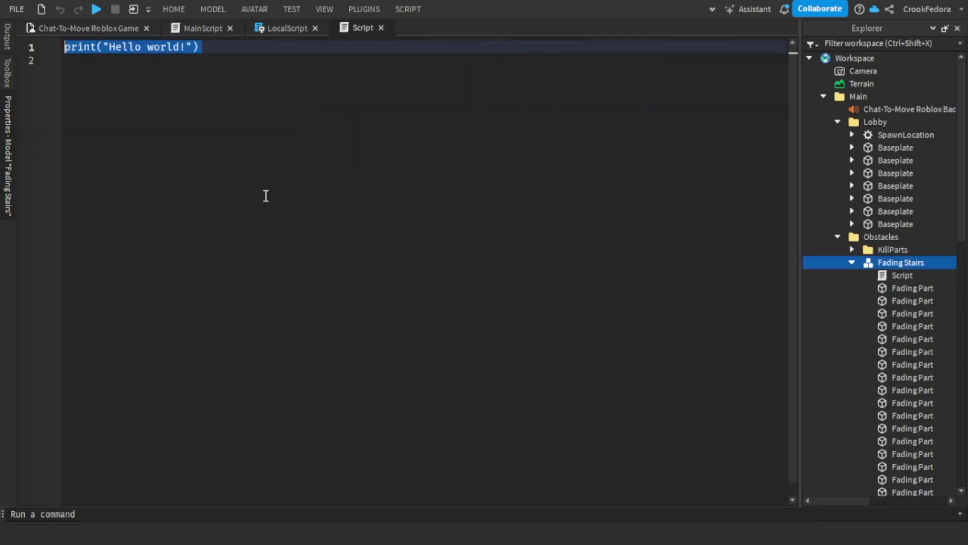
Write a debounced script in Fading Stairs that fades each touched part, disables its collision and restores it after 3 seconds.
scroll(877, 290, "down", 7)
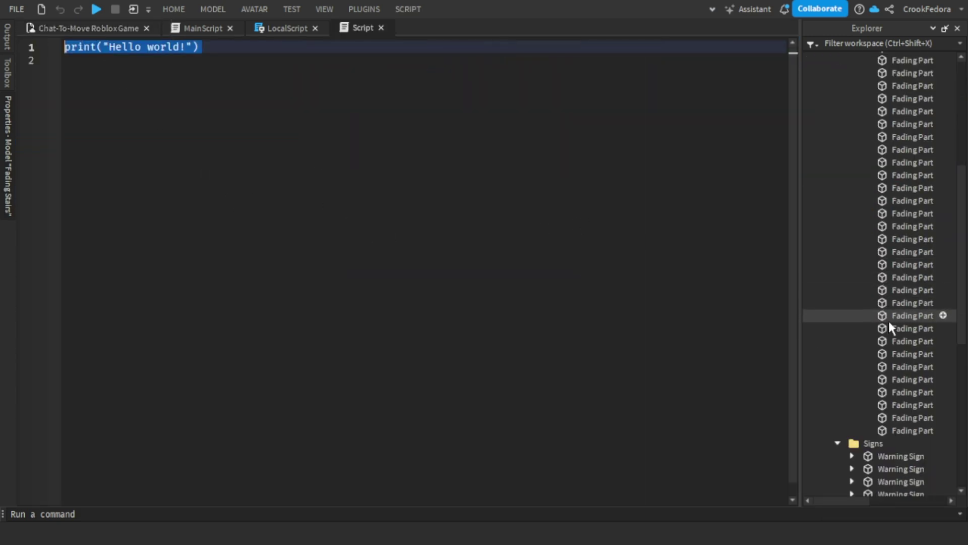
scroll(899, 153, "up", 7)
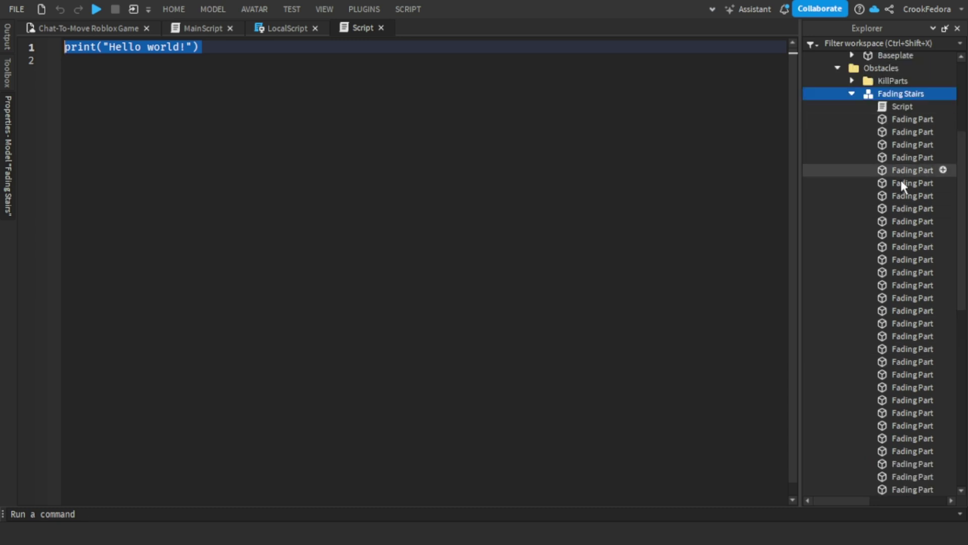
scroll(901, 156, "down", 7)
scroll(896, 154, "up", 7)
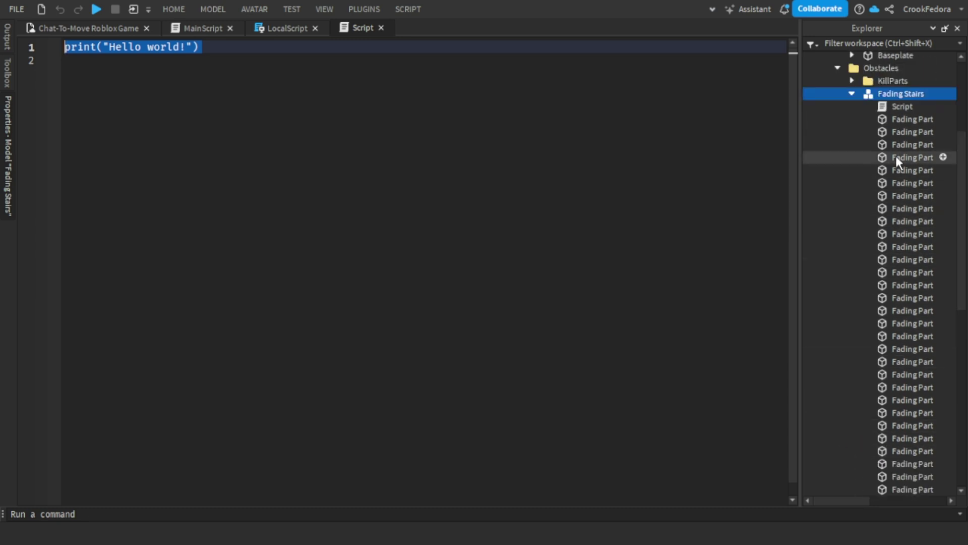
scroll(827, 238, "up", 4)
left_click(321, 197)
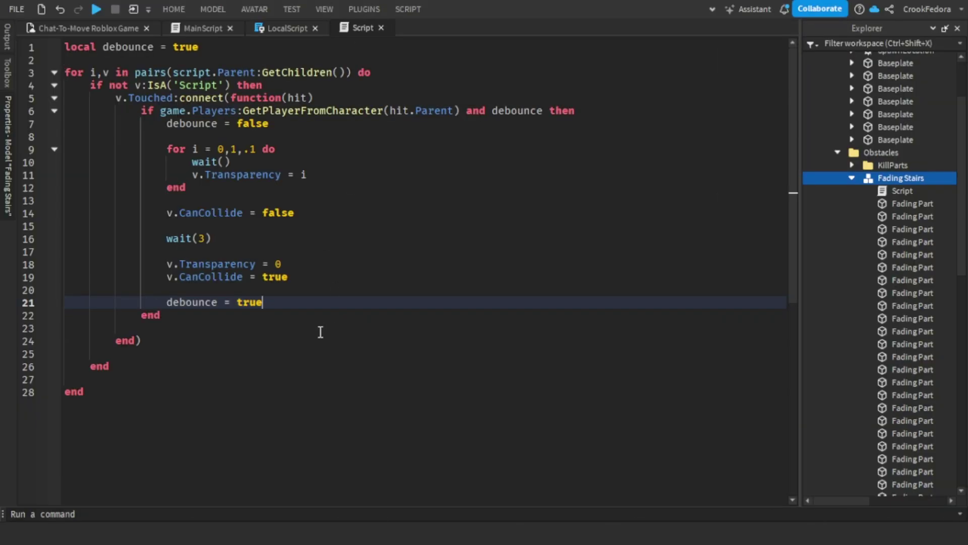
scroll(279, 339, "down", 3)
scroll(279, 339, "up", 3)
Start a playtest in front of the fading stairs and close the update log.
left_click(84, 28)
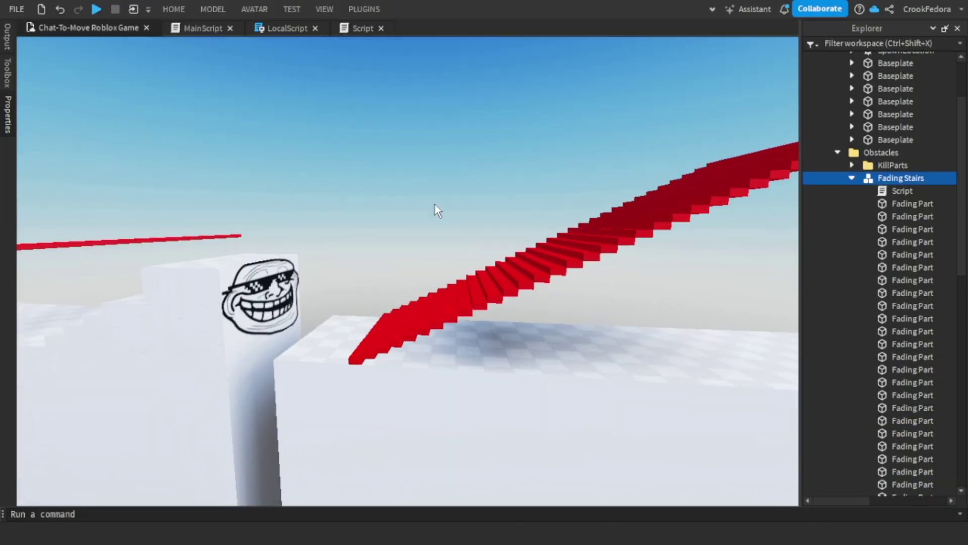
key("f")
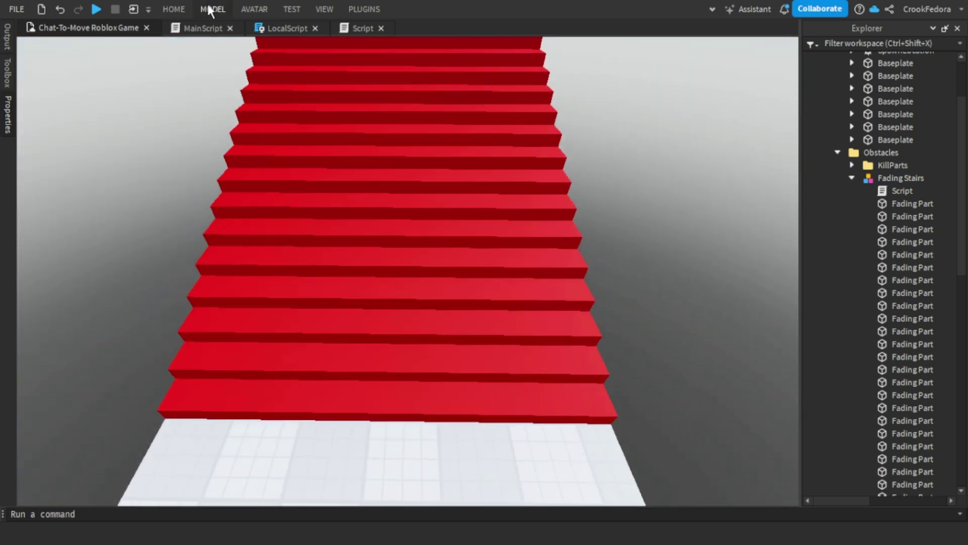
left_click(174, 9)
left_click(619, 40)
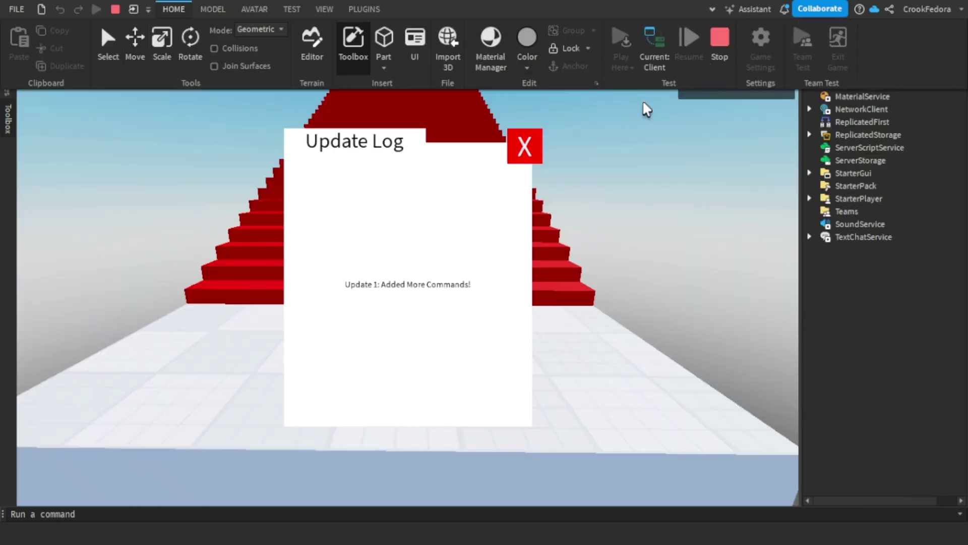
right_click_drag(643, 102, 643, 103)
left_click(518, 162)
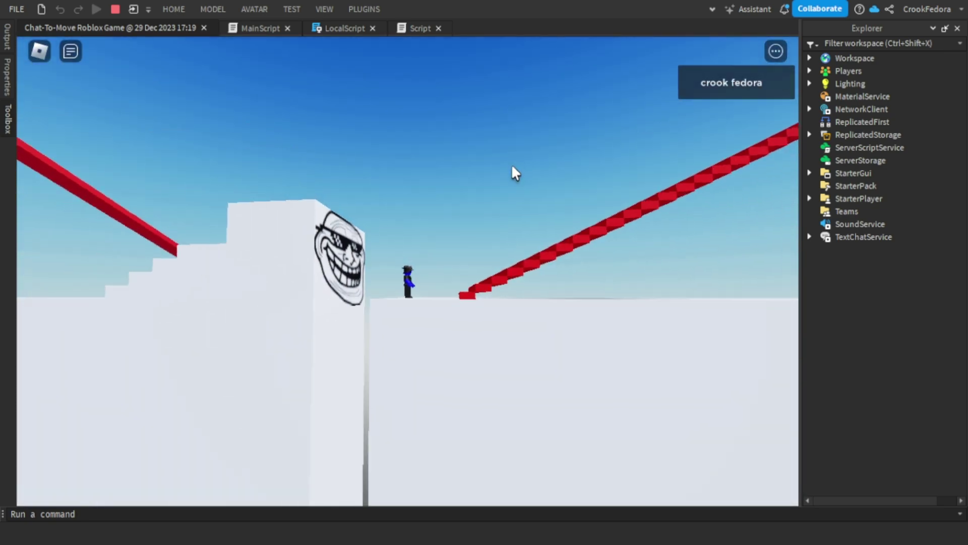
Send "walk" in the game chat repeatedly to move the character up the fading stairs.
right_click_drag(513, 166, 512, 166)
scroll(512, 166, "up", 5)
scroll(515, 163, "down", 5)
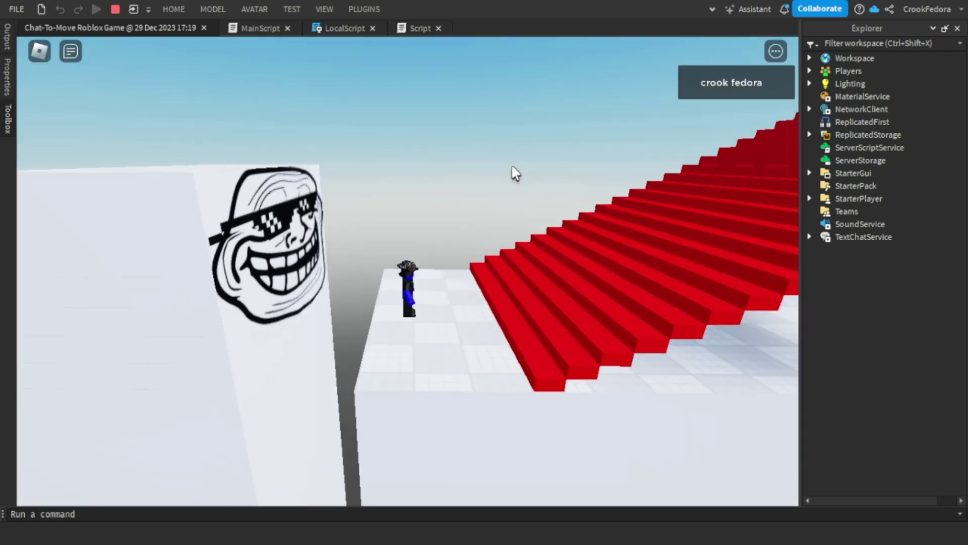
key("slash")
type("w")
type("alk")
key("Return")
key("slash")
type("wak")
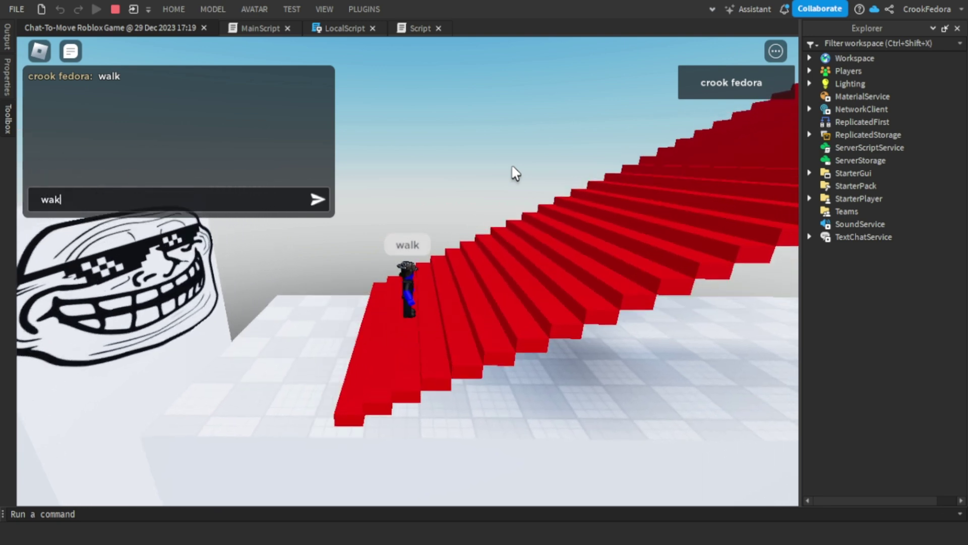